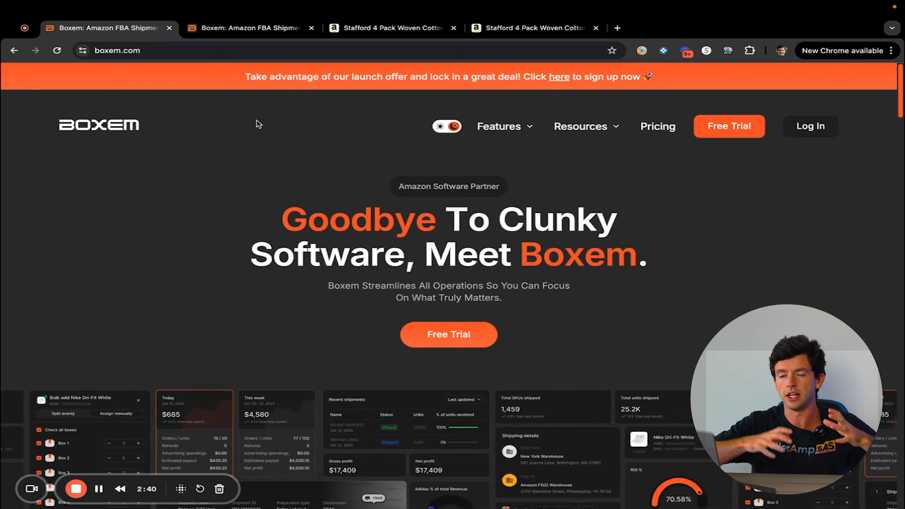
Copy the ASIN of the Stafford 4 Pack Woven Cotton Boxers (Medium, French Blue) from its Amazon product page
left_click(350, 30)
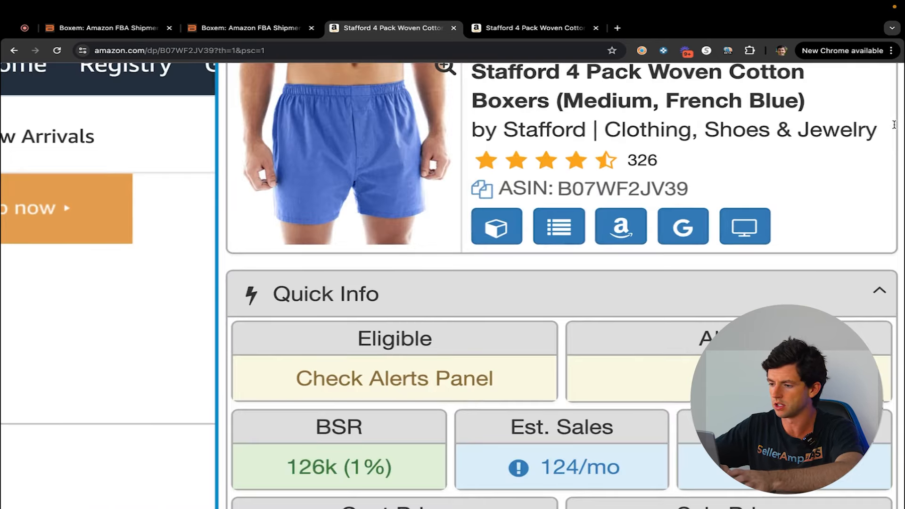
left_click_drag(689, 191, 562, 187)
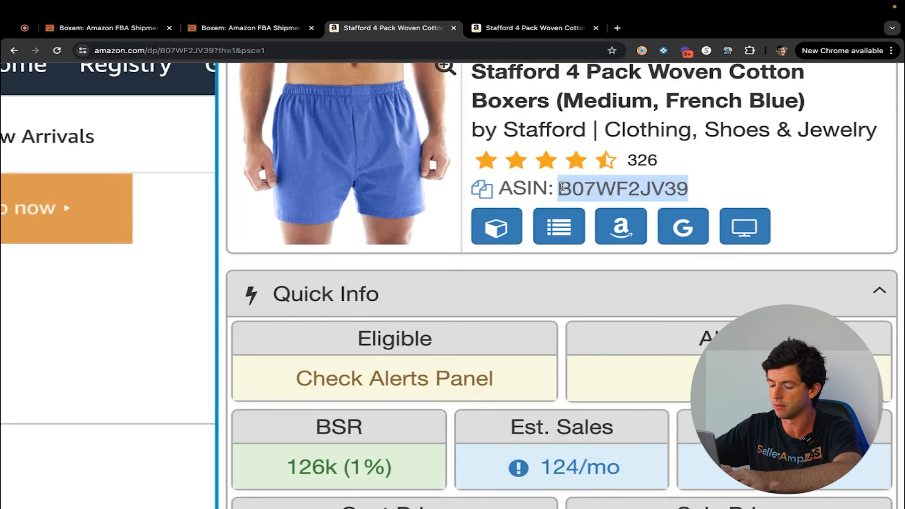
left_click(233, 52)
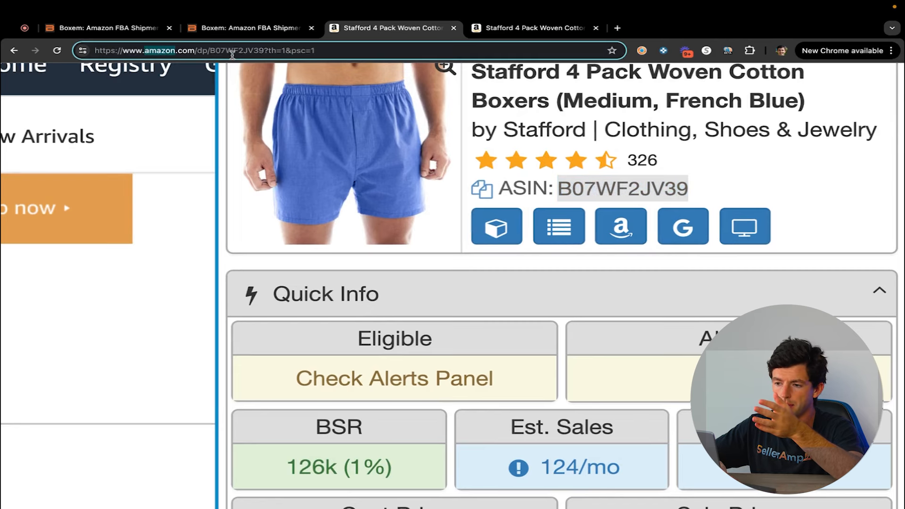
Return to Boxem and examine the fulfillment type, ship-from address and template settings for a new FBM listing
left_click(249, 31)
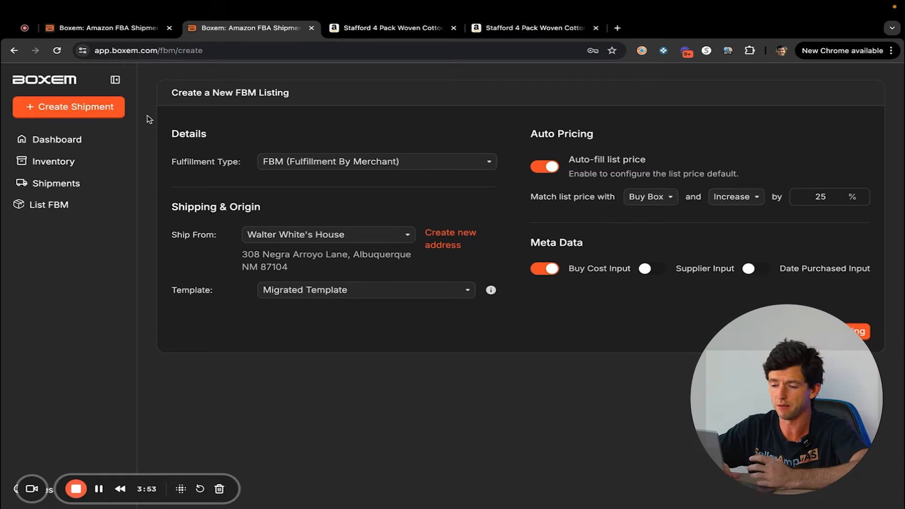
scroll(238, 128, "up", 5)
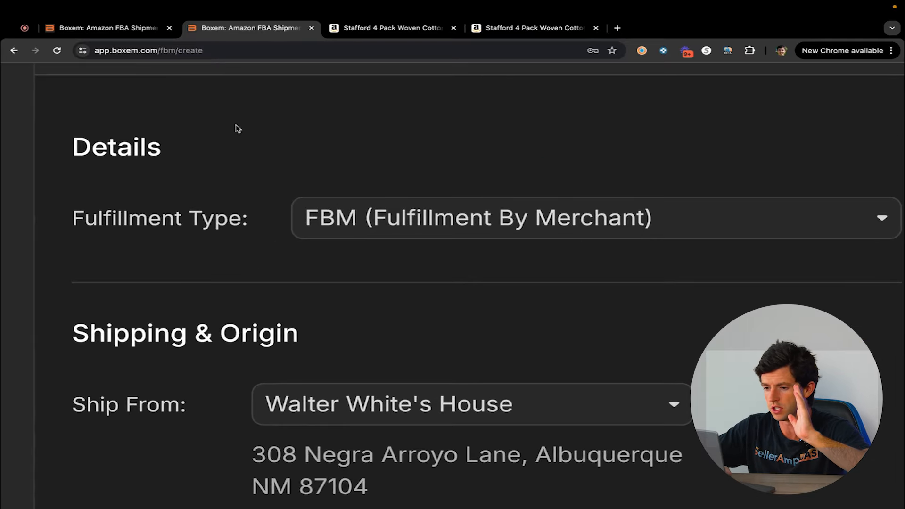
scroll(238, 129, "down", 3)
scroll(238, 129, "down", 3)
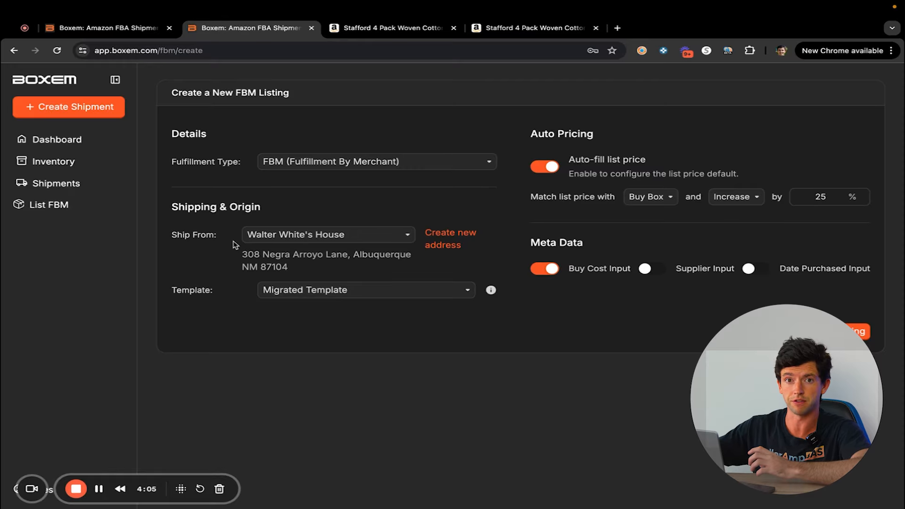
scroll(435, 213, "up", 5)
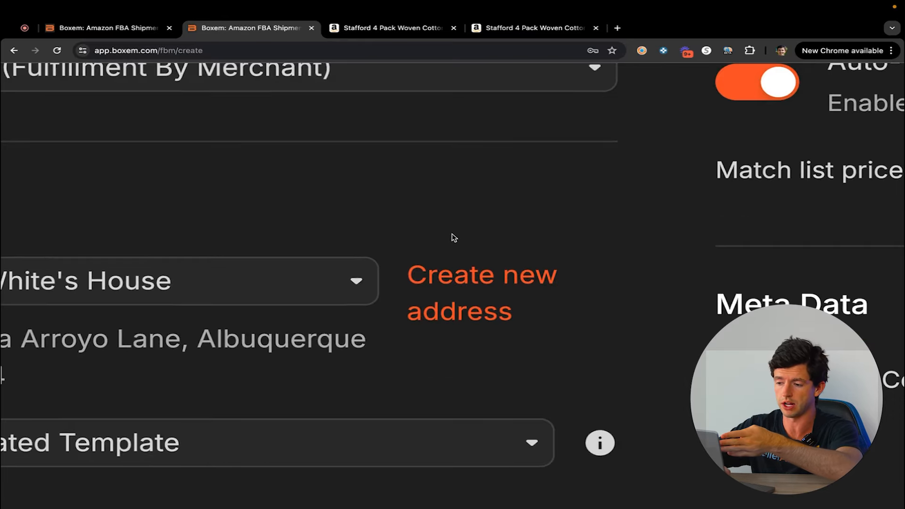
scroll(454, 238, "down", 5)
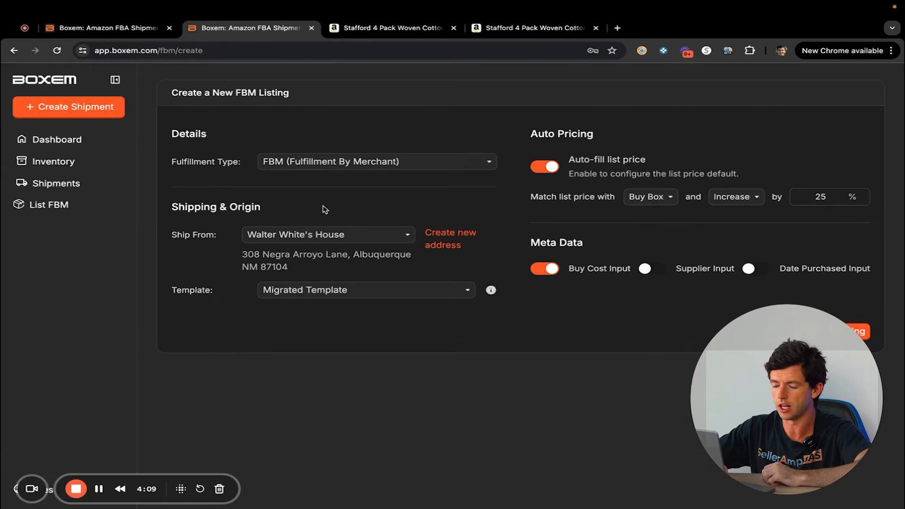
scroll(193, 279, "up", 5)
scroll(194, 280, "down", 5)
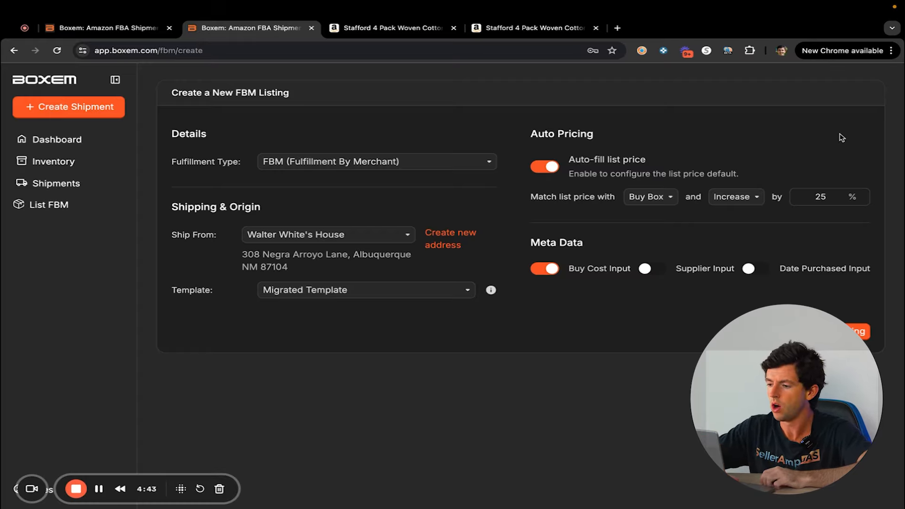
Create the FBM listing with auto-fill list price off and the supplier and date purchased inputs enabled
scroll(828, 133, "up", 5)
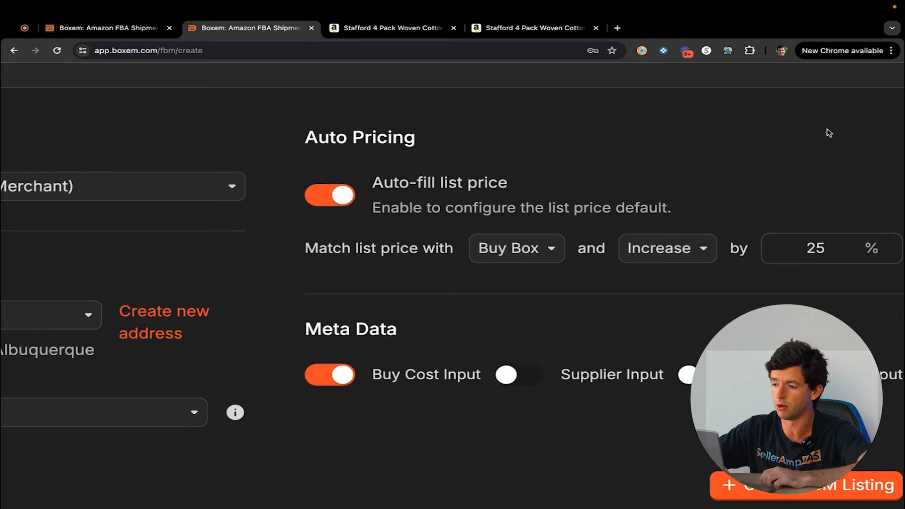
left_click(336, 195)
scroll(338, 200, "down", 5)
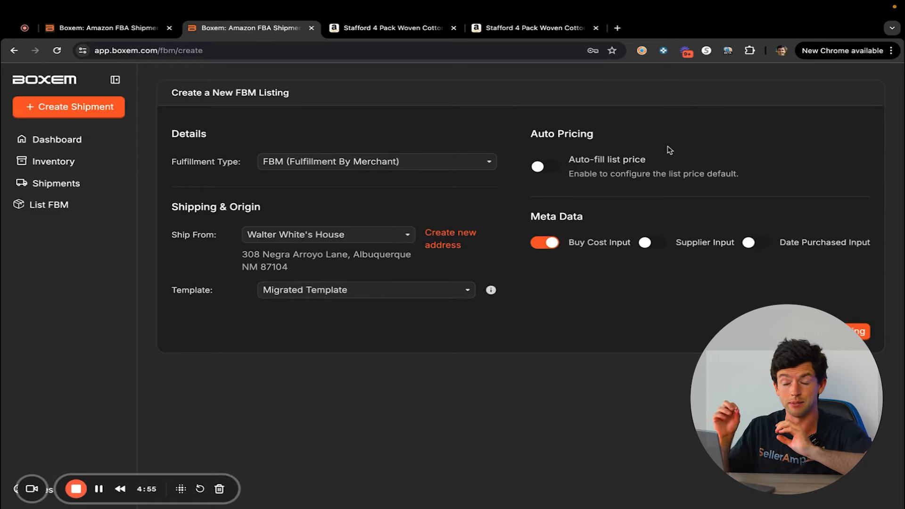
left_click(692, 241)
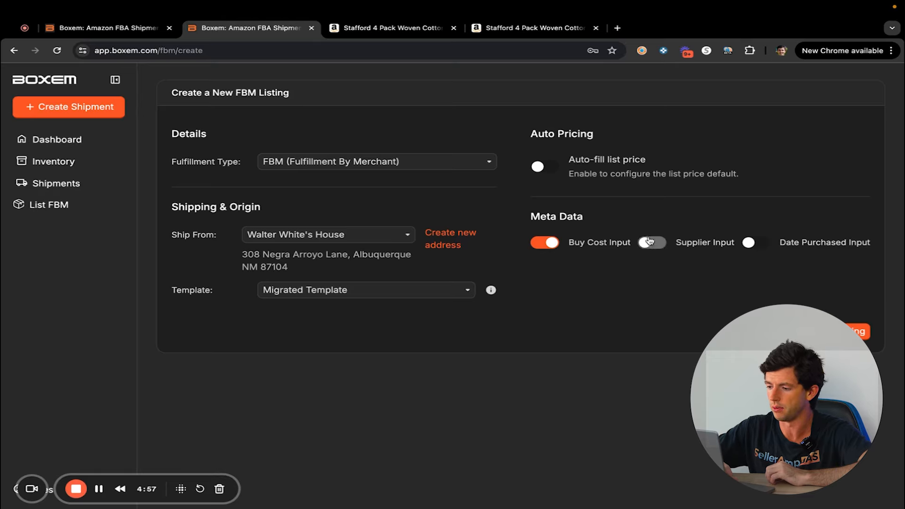
left_click(743, 244)
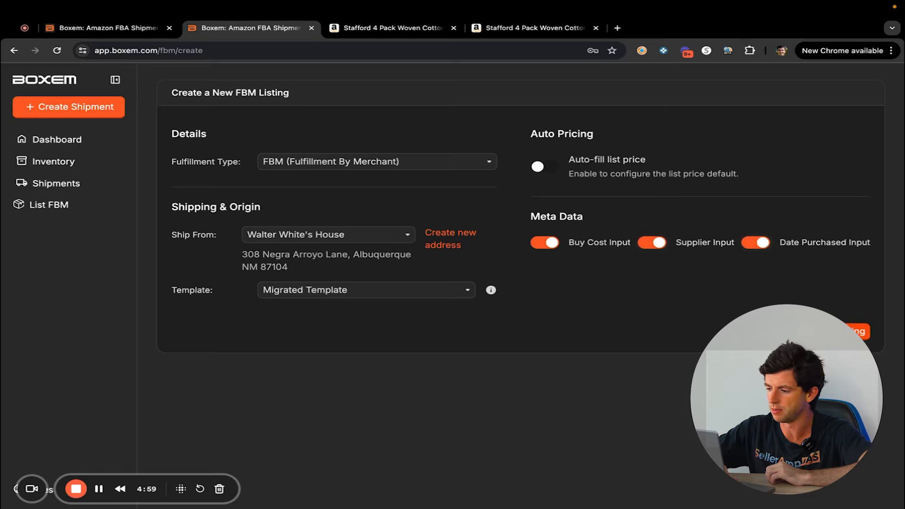
left_click(863, 331)
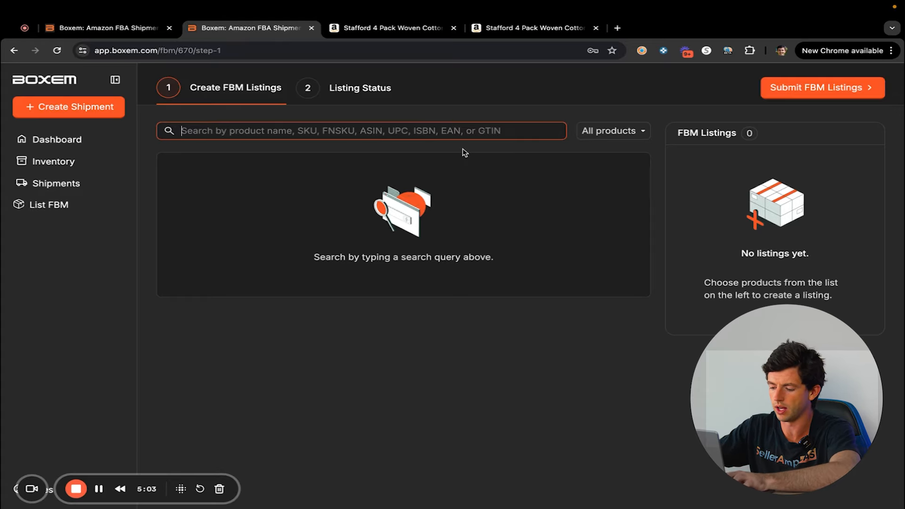
Search the products for pokemon and for ASIN B07WF2JV39, and start a new SKU for the Stafford boxers
type("pokemon")
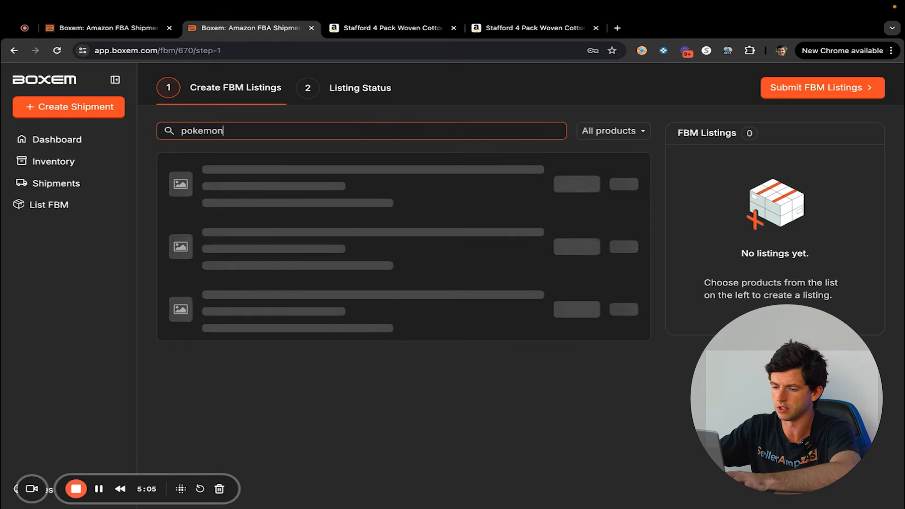
left_click_drag(290, 131, 170, 133)
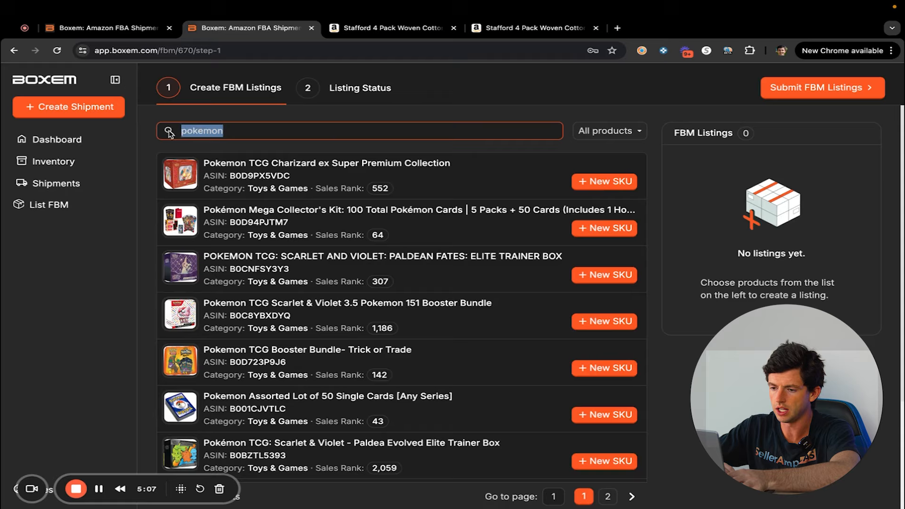
type("B07WF2JV39")
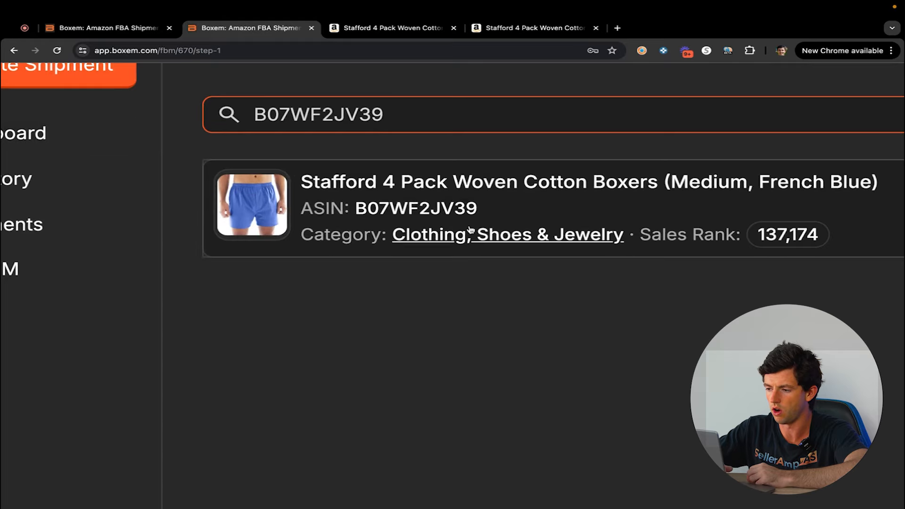
left_click(605, 181)
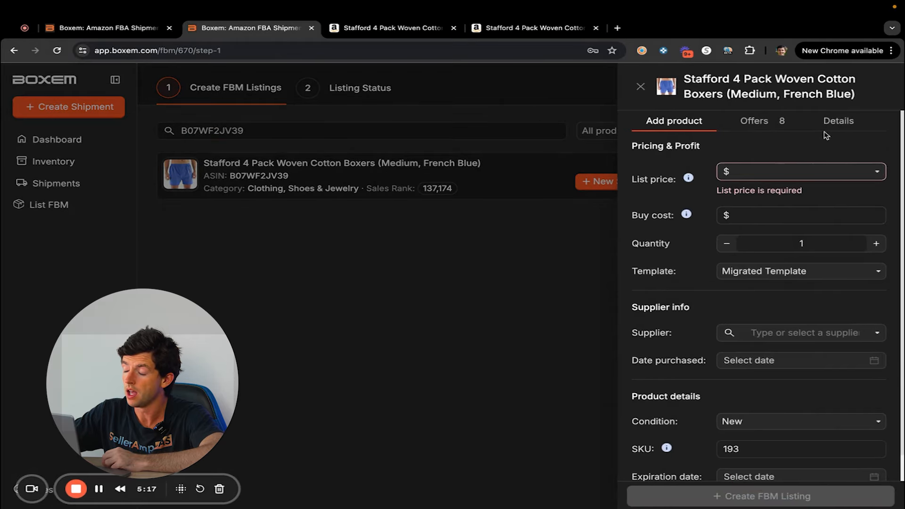
Set the list price to $33.4 from the marked FBA offer among the product's current offers
left_click(758, 123)
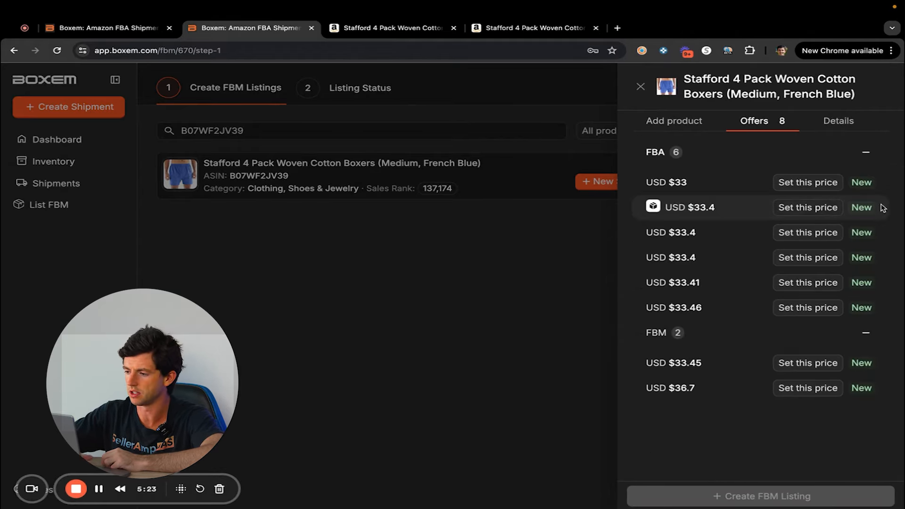
mouse_move(258, 208)
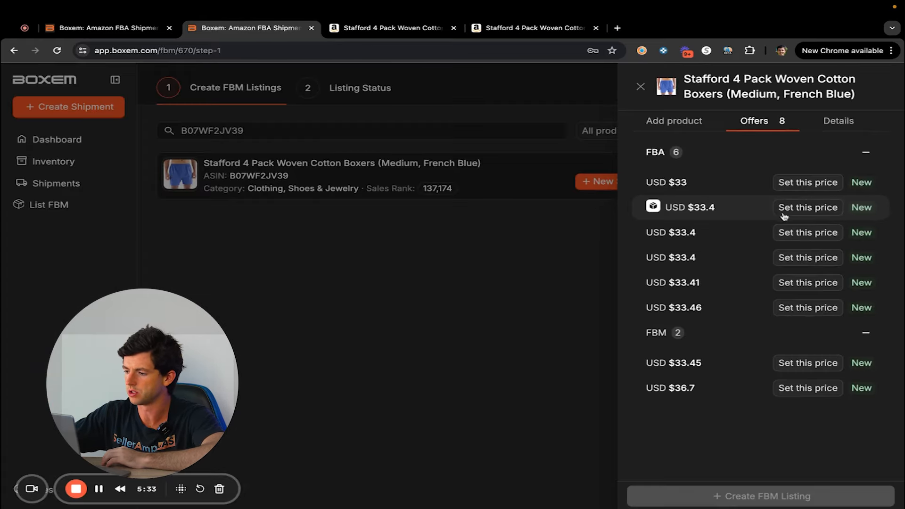
left_click(612, 217)
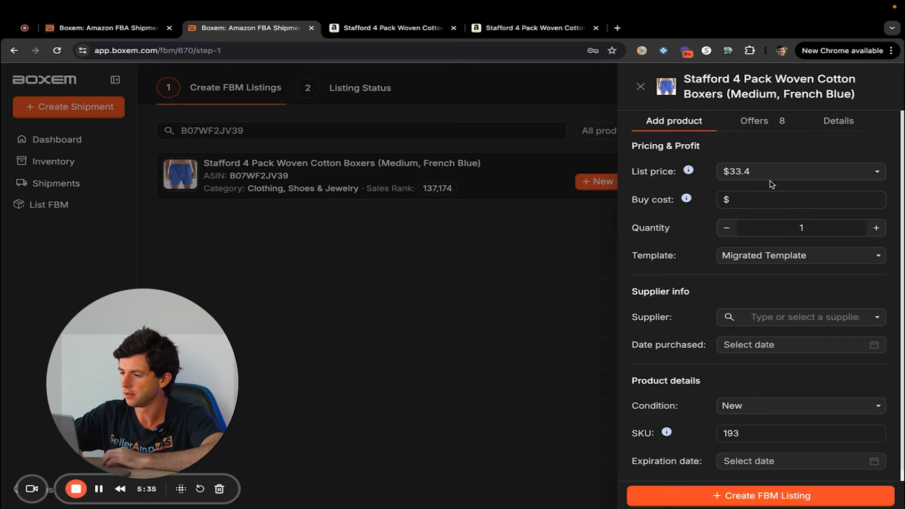
Set the buy cost of the boxers to $16.5 and the quantity to 10
left_click(766, 199)
type("16.5")
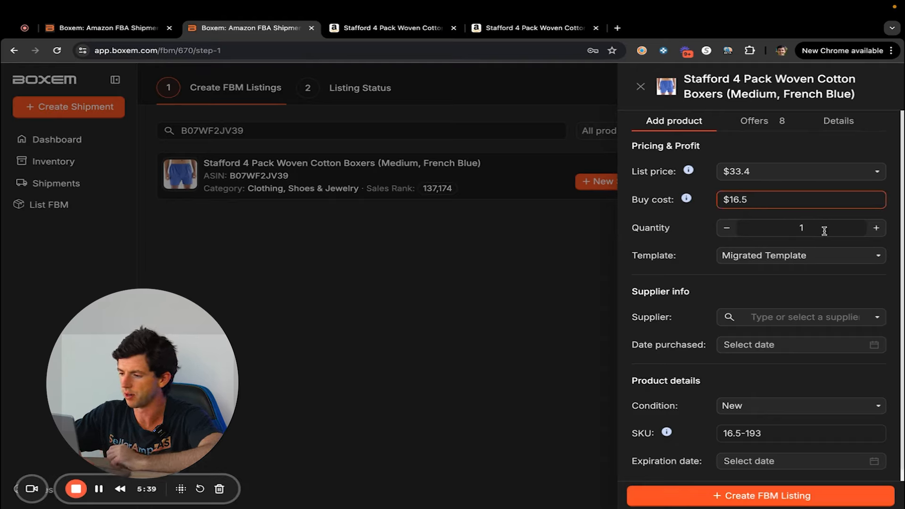
key("Tab")
type("10")
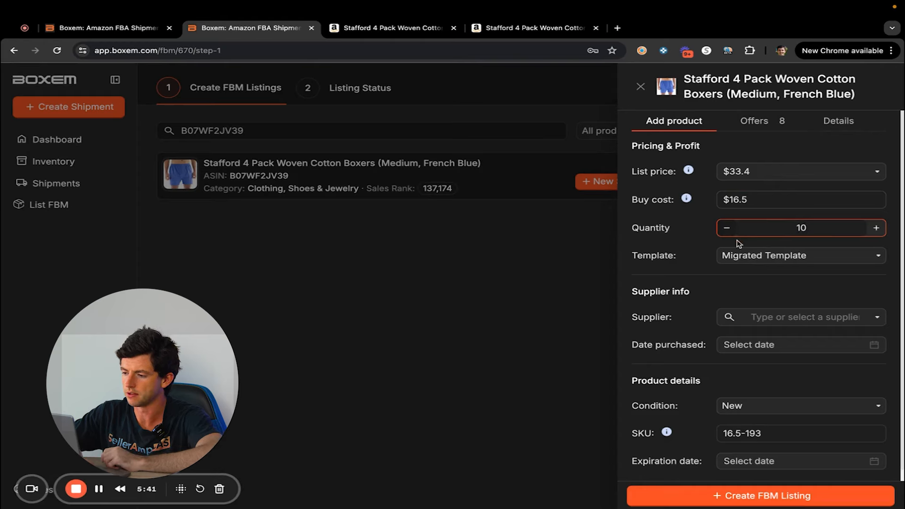
Choose Jc Penney as the supplier and set the purchase date to 2024-10-28
left_click(782, 316)
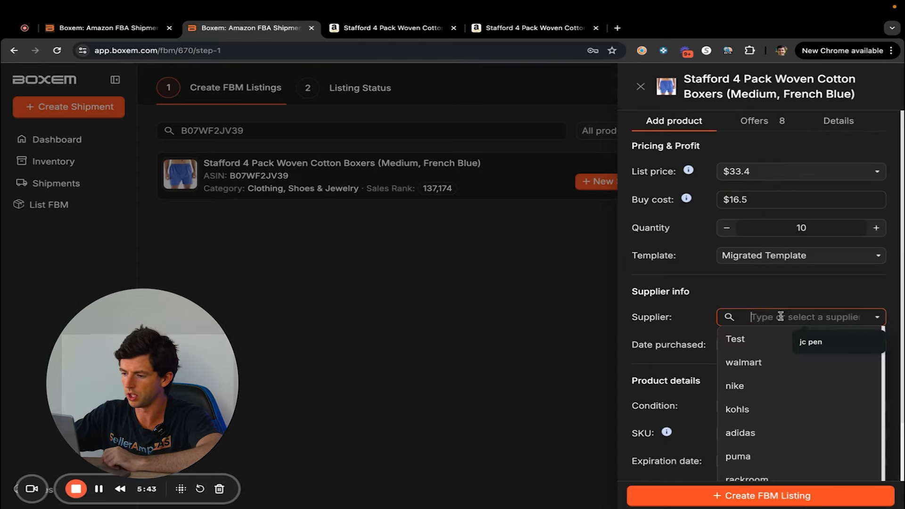
scroll(796, 384, "down", 3)
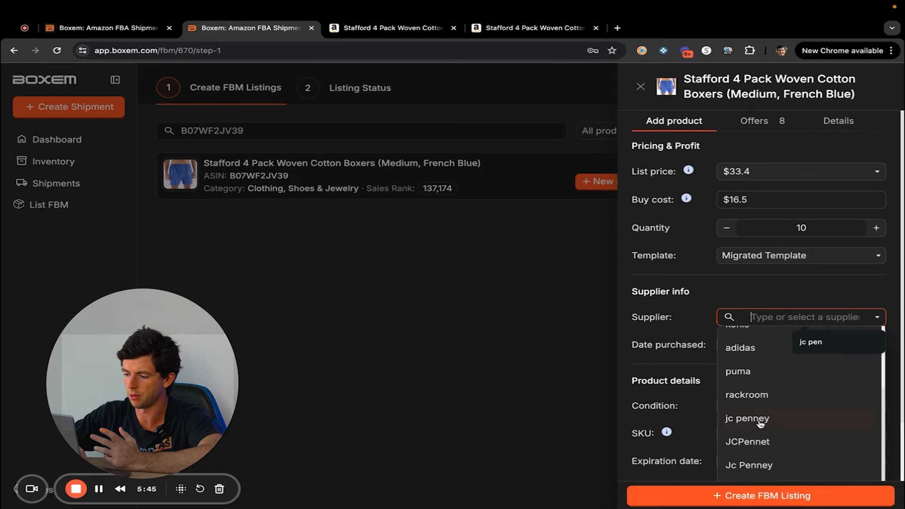
left_click(766, 467)
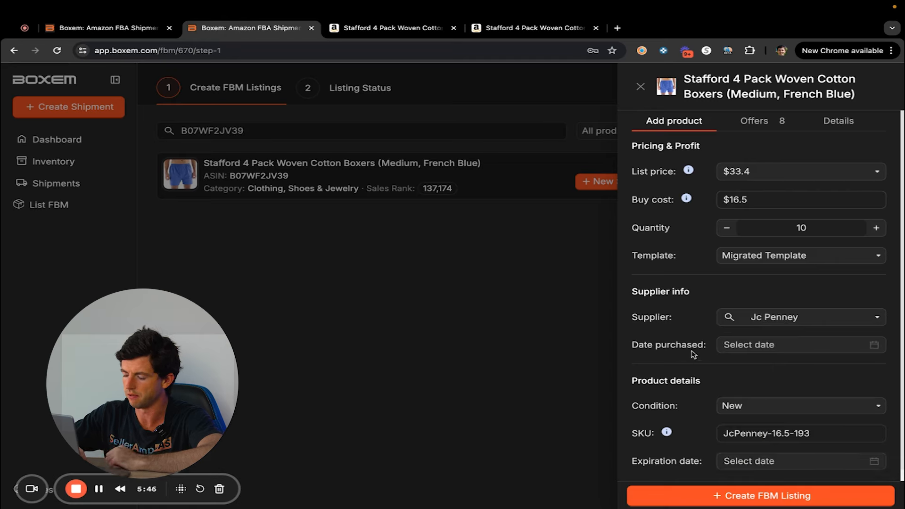
left_click(760, 346)
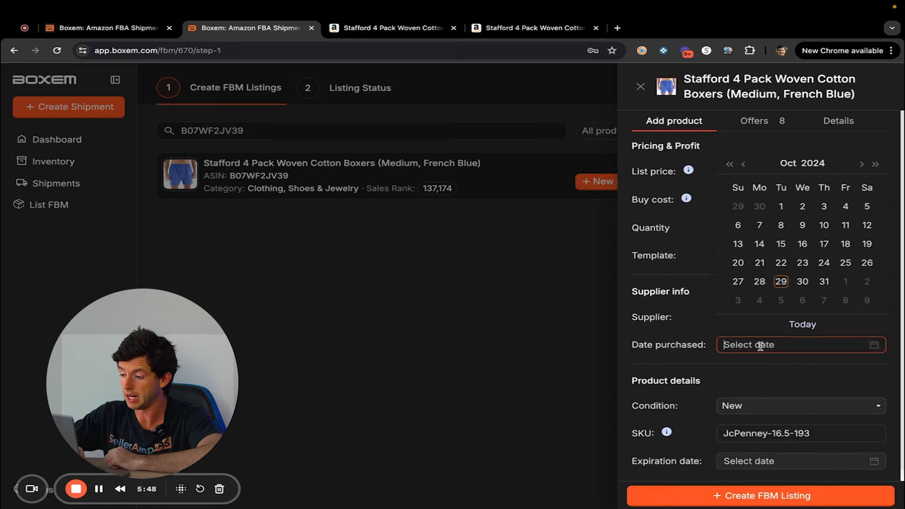
left_click(760, 281)
Check the SKU and product details, and add the boxers as an FBM listing
scroll(691, 343, "down", 1)
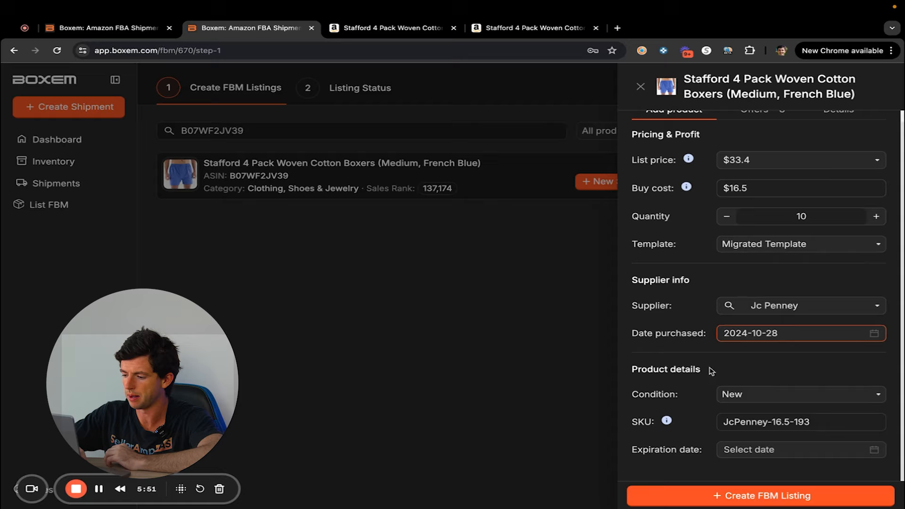
scroll(884, 453, "up", 3)
scroll(883, 453, "up", 3)
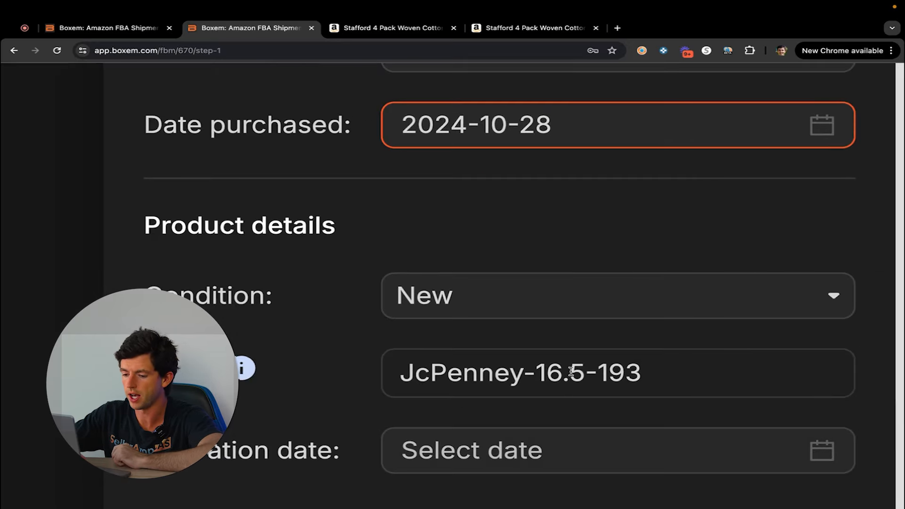
scroll(560, 353, "down", 3)
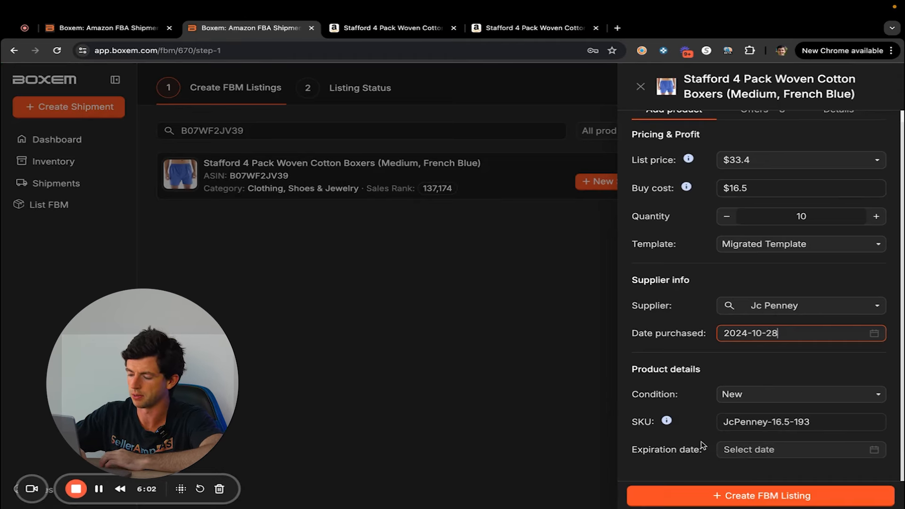
left_click(739, 497)
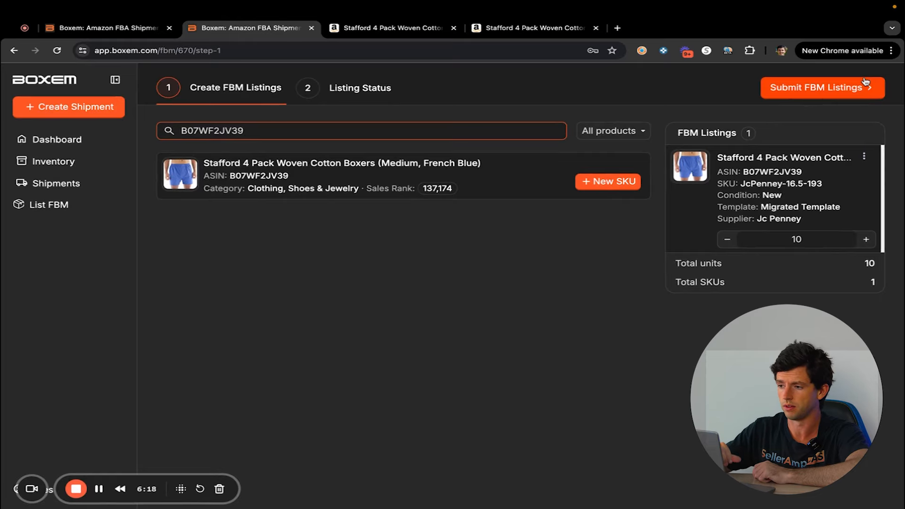
Start a new FBA shipment named TestOctober2024 with Case-packed packing and FBA box label printing during Prep & Boxem enabled
left_click(72, 105)
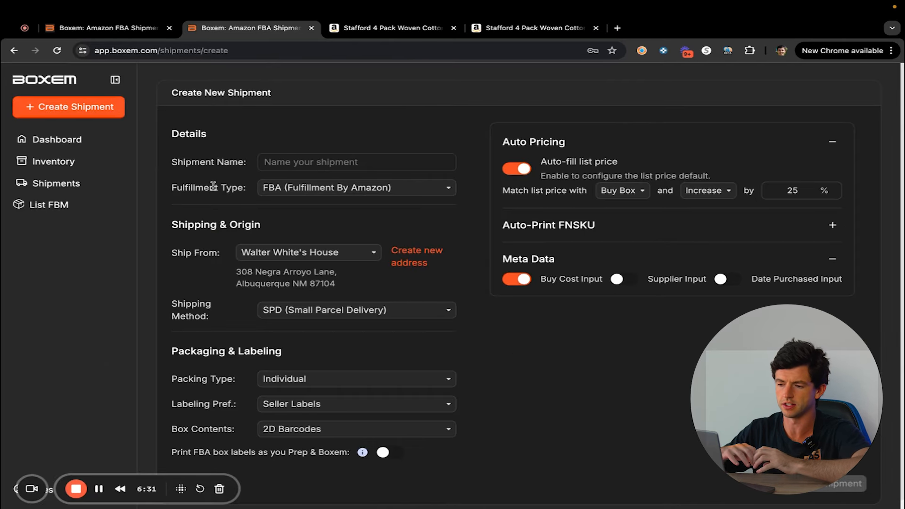
left_click(286, 161)
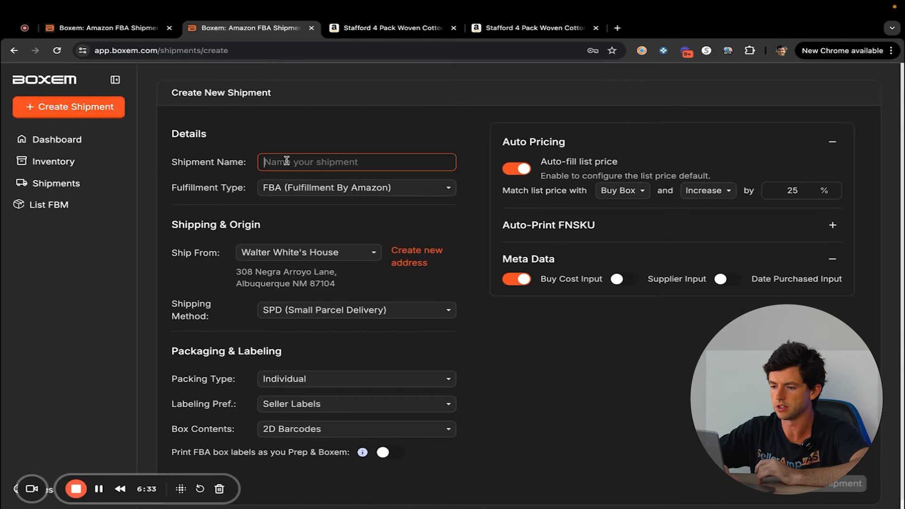
type("TestOctober2024")
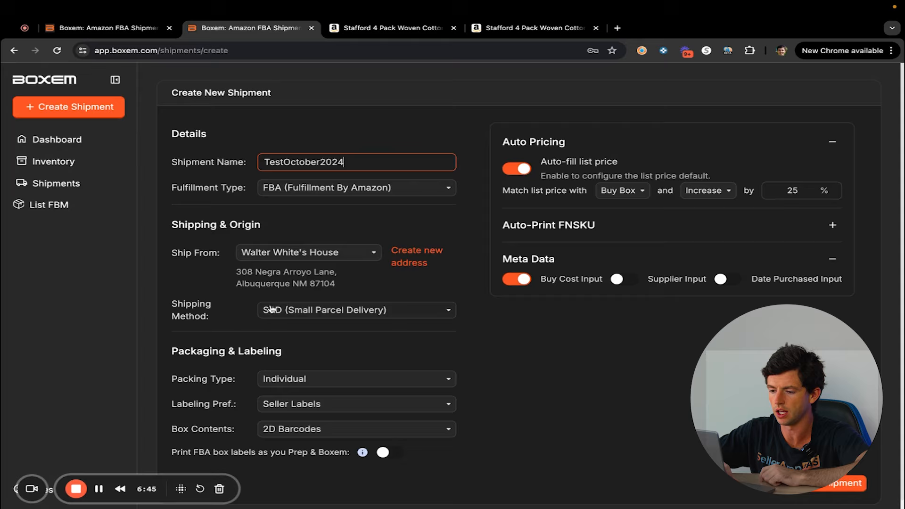
left_click(272, 381)
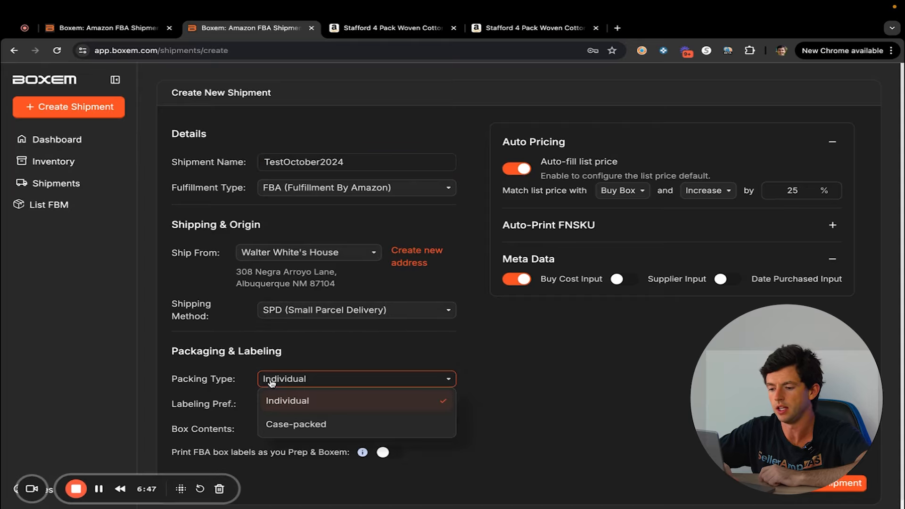
left_click(283, 424)
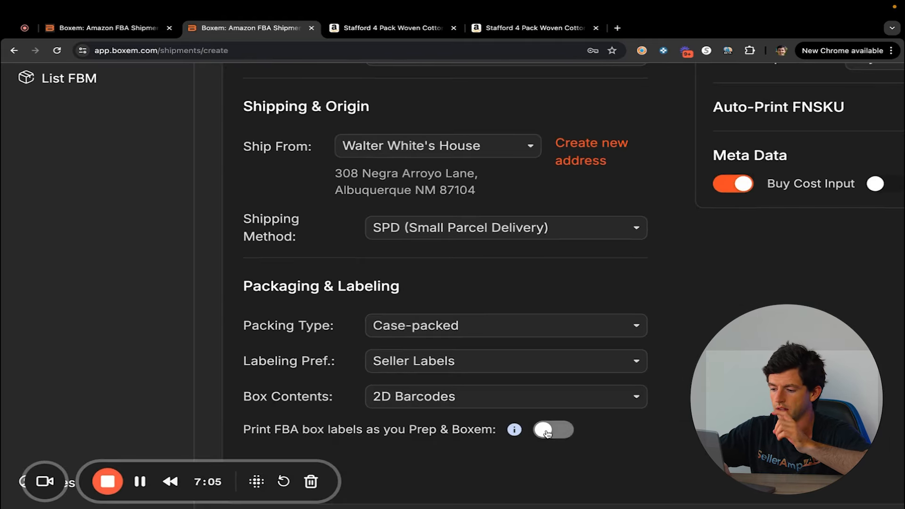
left_click(547, 432)
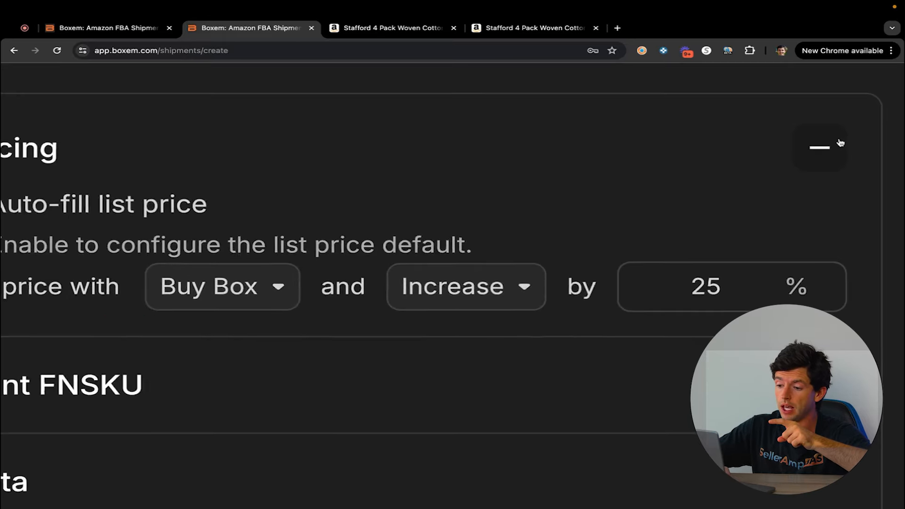
Enable the Supplier and Date Purchased inputs in the shipment's meta data and create the shipment
scroll(841, 143, "down", 5)
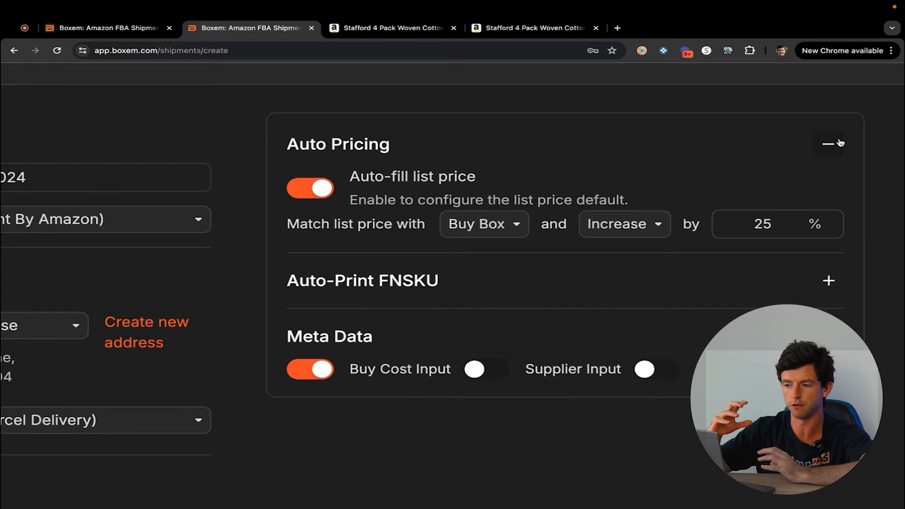
scroll(841, 143, "down", 5)
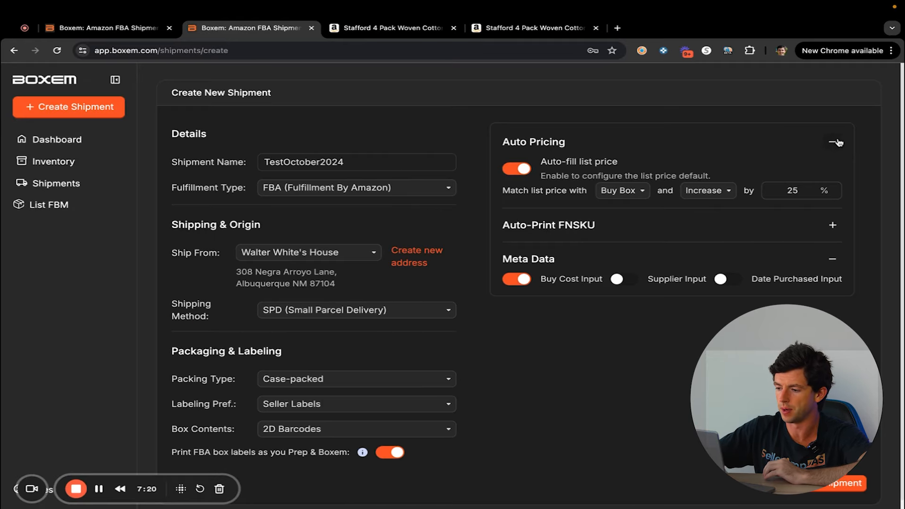
left_click(620, 279)
left_click(725, 279)
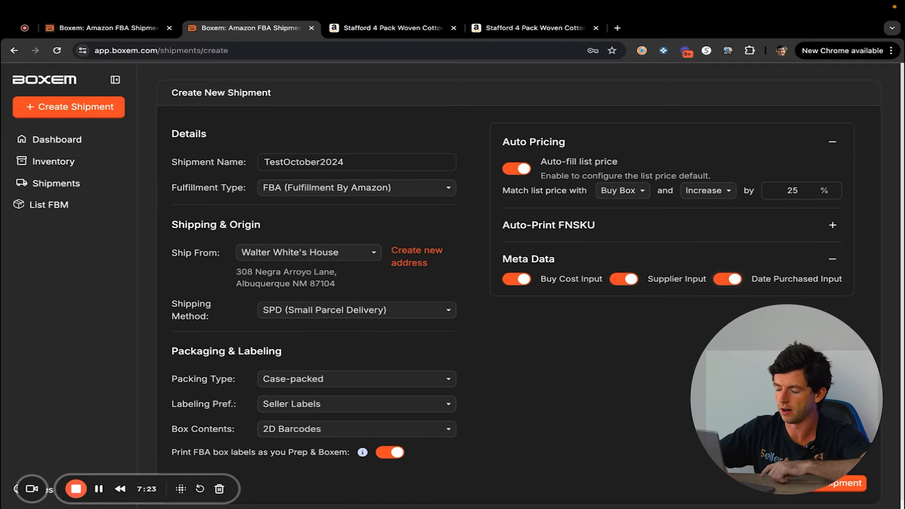
left_click(846, 482)
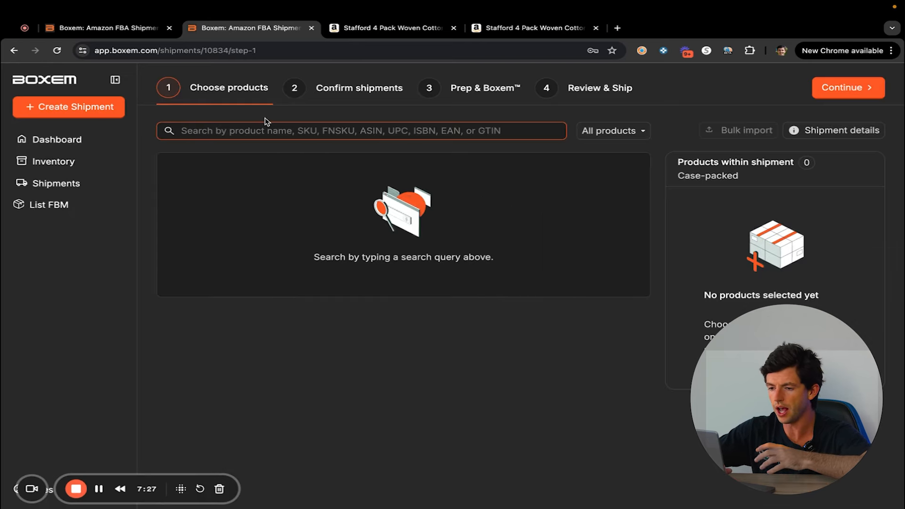
Find the X-Large French Blue boxers by ASIN B07WCXX69R and start a new SKU for them
type("B07WCXX69R")
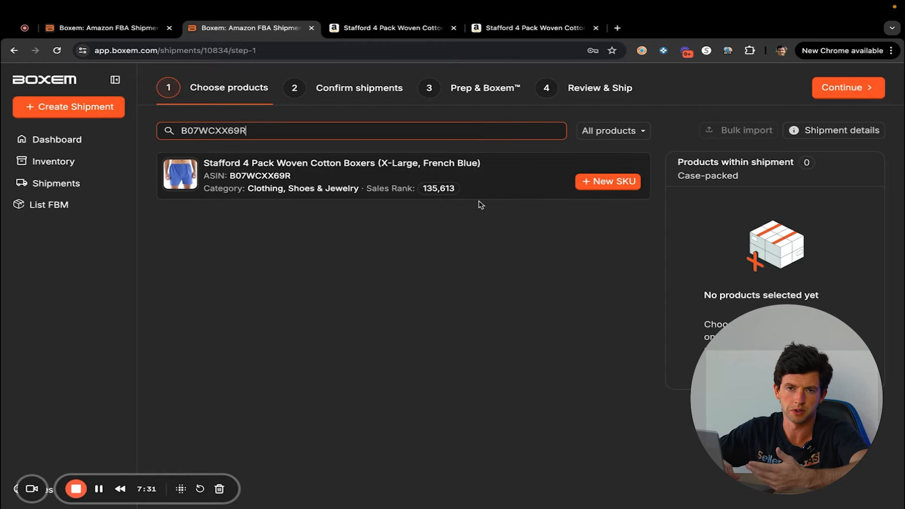
left_click(615, 183)
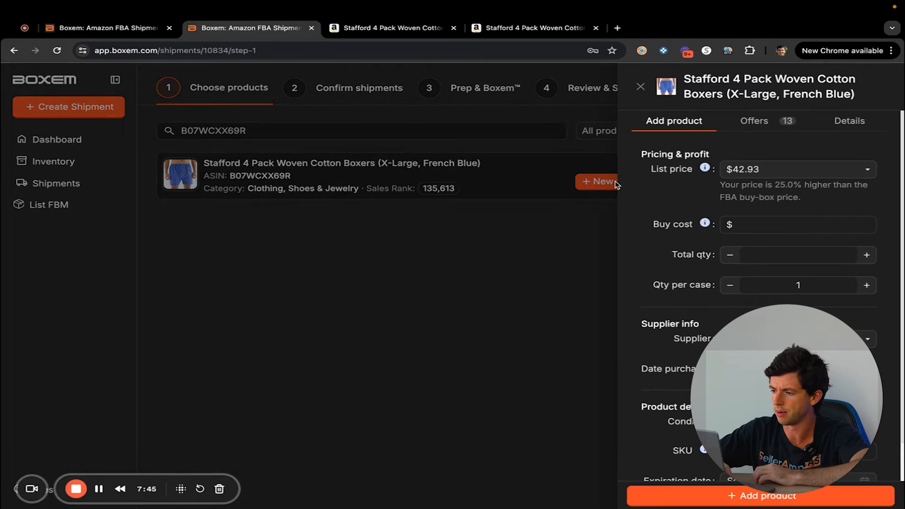
scroll(892, 171, "up", 5)
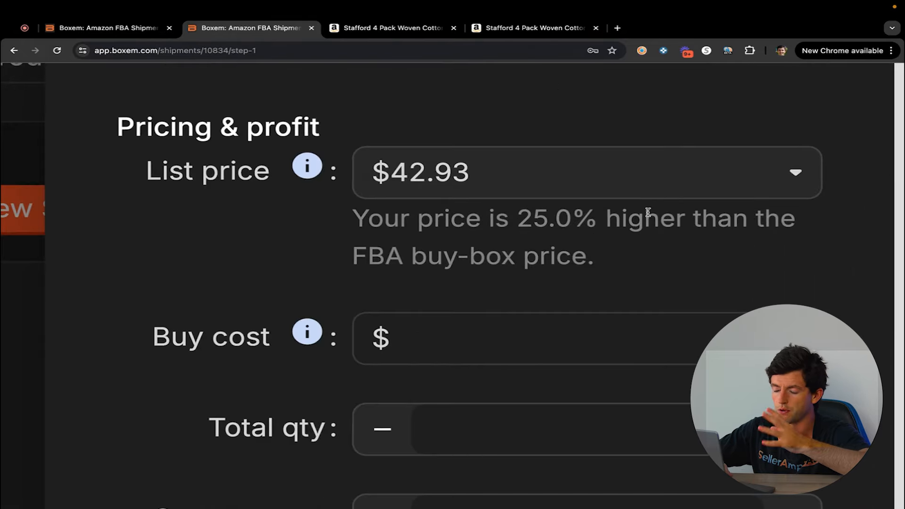
scroll(650, 210, "down", 3)
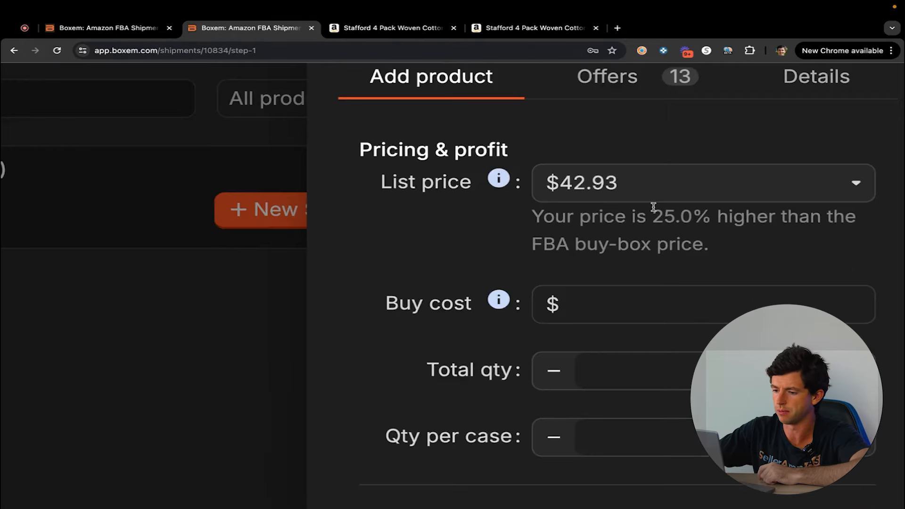
scroll(653, 207, "down", 2)
Set the buy cost of the X-Large boxers to $10
left_click(758, 269)
type("1")
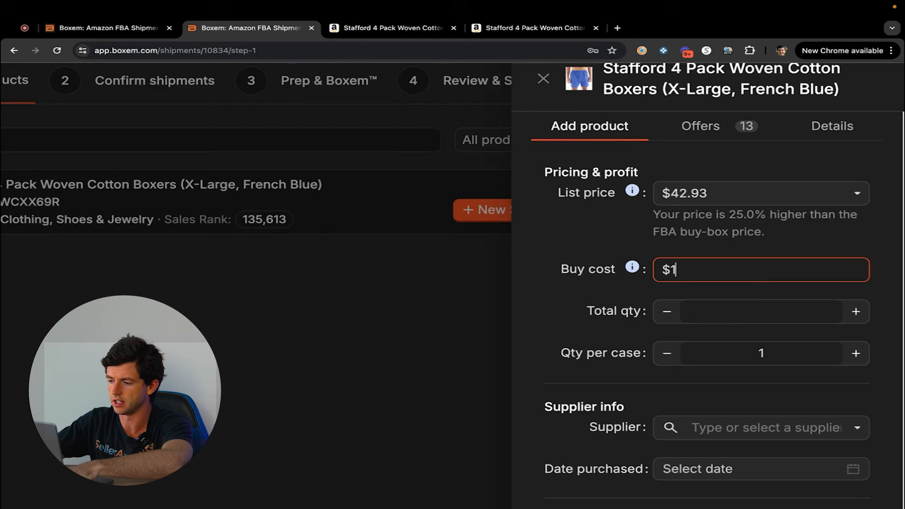
type("6.5")
key("BackSpace")
key("BackSpace")
key("BackSpace")
type("3")
scroll(797, 299, "down", 1)
key("BackSpace")
type("0")
scroll(807, 279, "down", 2)
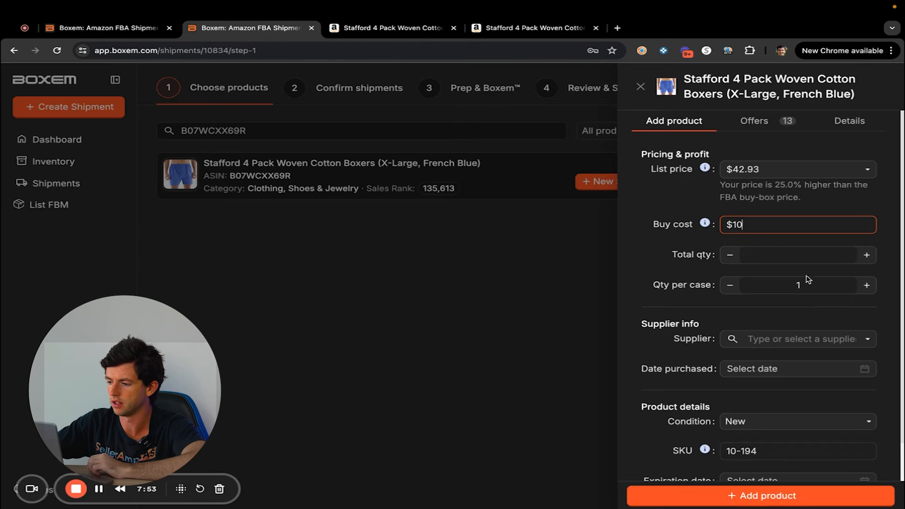
Set both the total quantity and the quantity per case to 9
left_click(794, 255)
type("9")
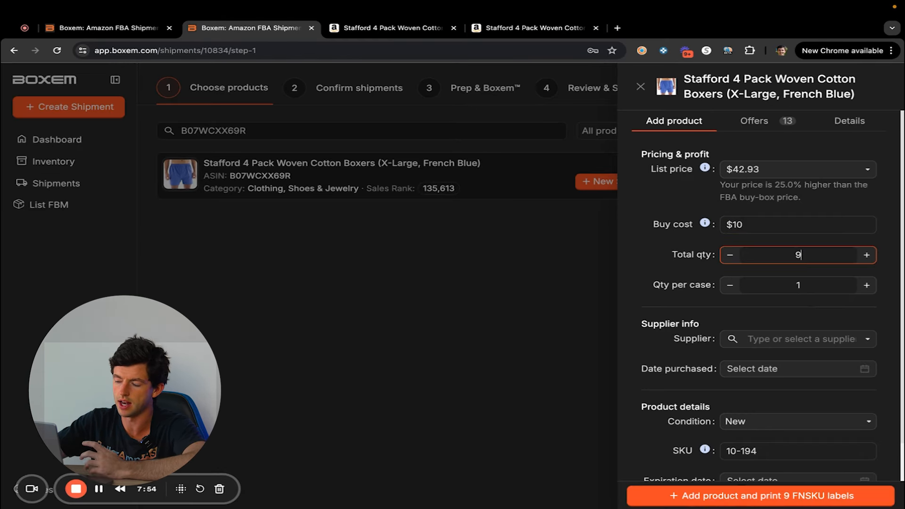
left_click(800, 286)
type("9")
left_click(685, 299)
scroll(680, 305, "down", 1)
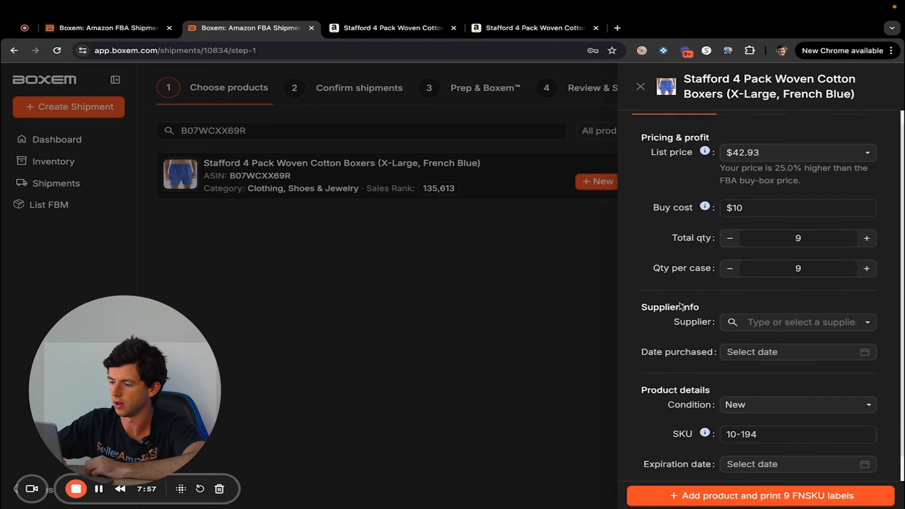
Choose Jc Penney as the supplier of the X-Large boxers
left_click(801, 298)
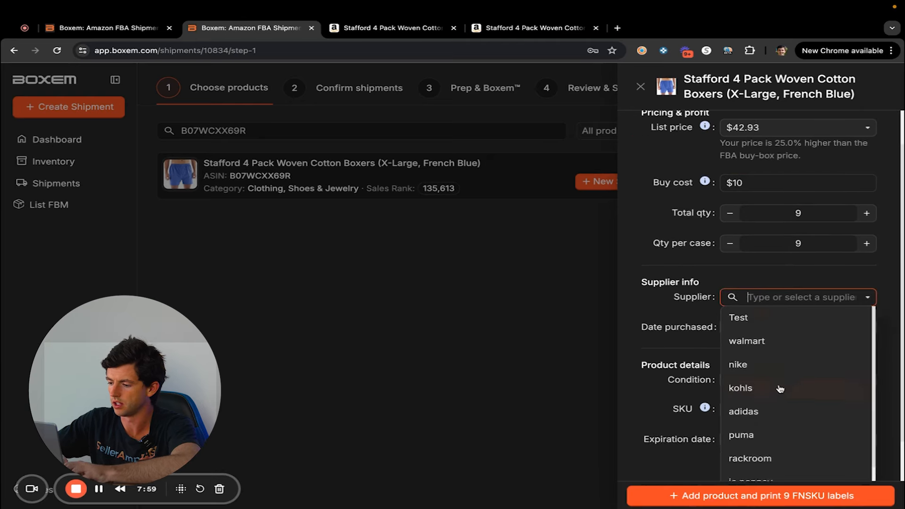
scroll(779, 389, "down", 2)
left_click(767, 447)
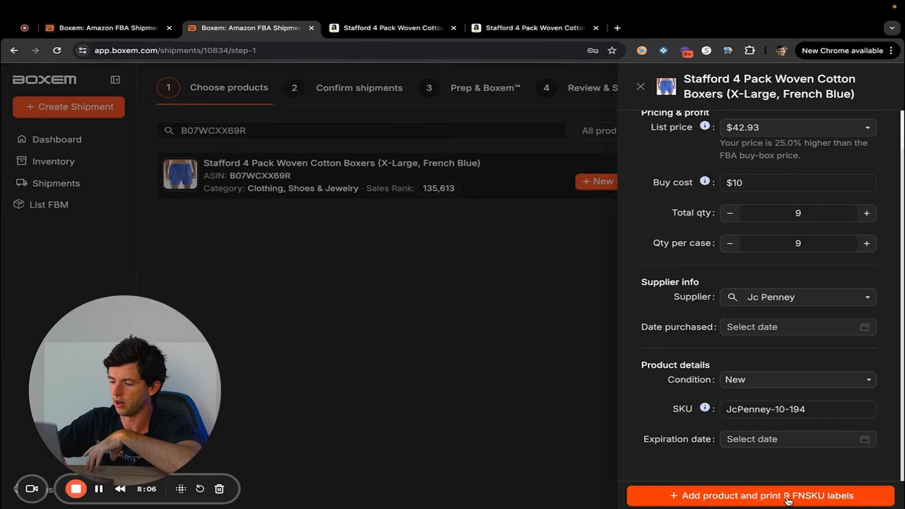
Add the product to the shipment with its 9 FNSKU labels and check the downloaded label PDF
left_click(815, 499)
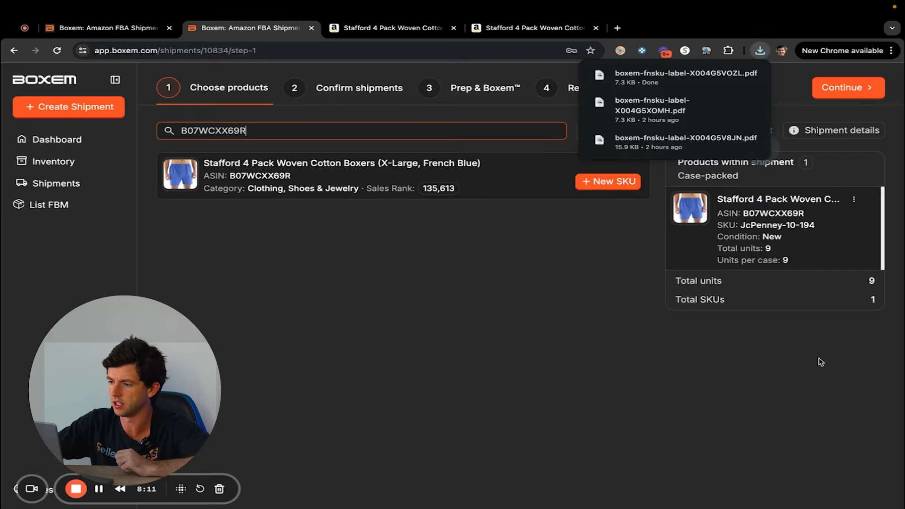
left_click(667, 75)
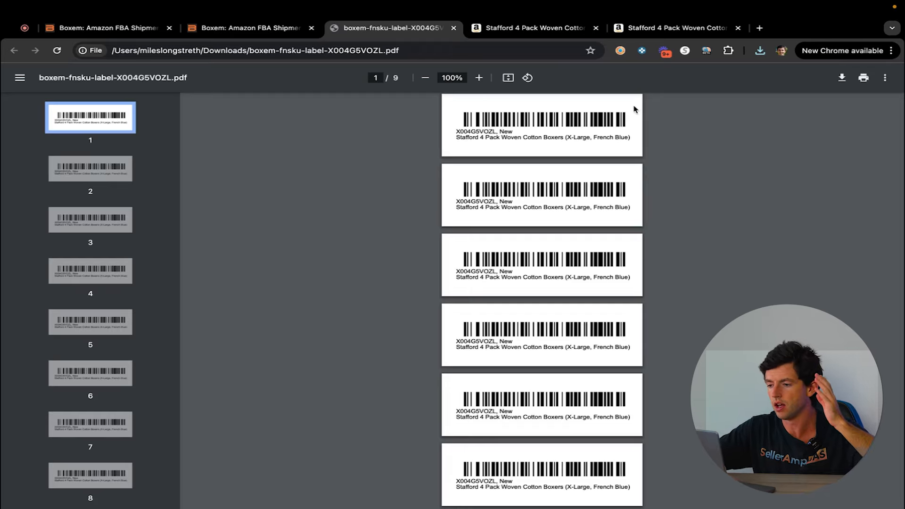
left_click(254, 28)
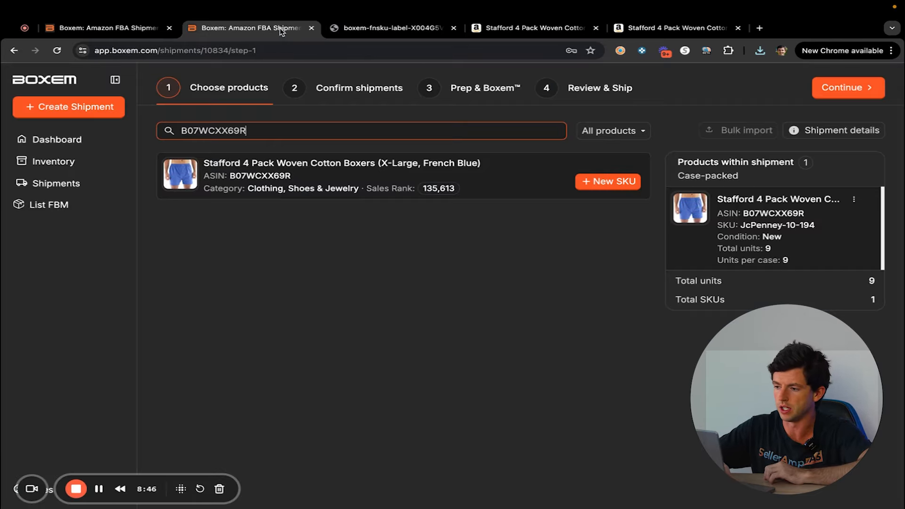
Finish choosing products and confirm the TestOctober2024 shipment to destination RDU4
left_click(845, 87)
left_click(571, 475)
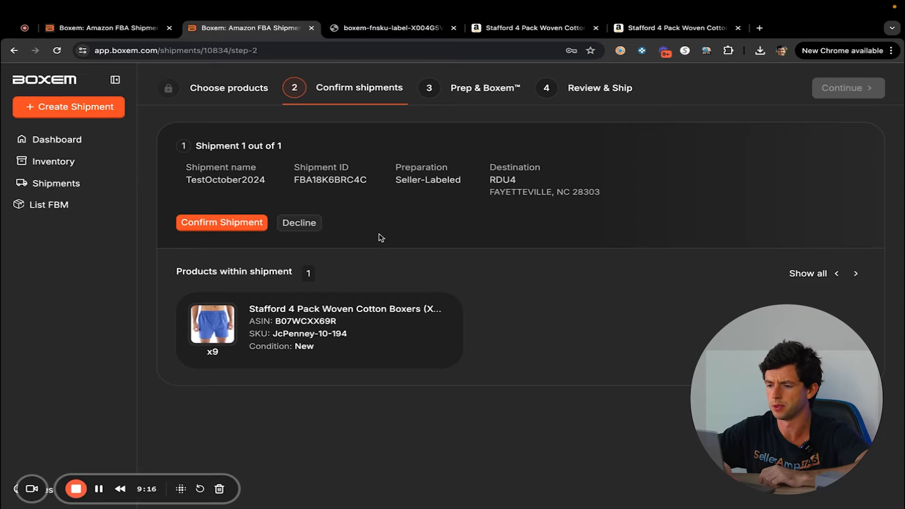
left_click(251, 221)
left_click(537, 321)
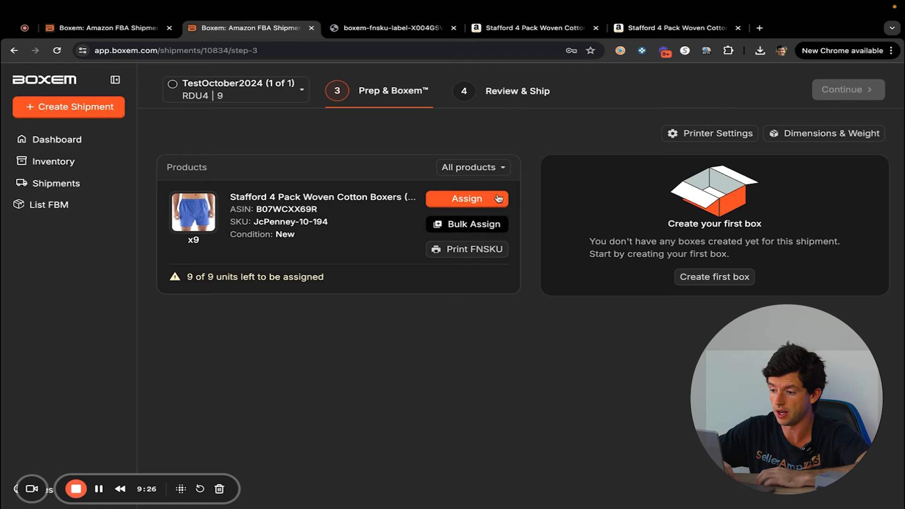
Bulk-assign the boxers with 9 units per box in 1 box
left_click(468, 225)
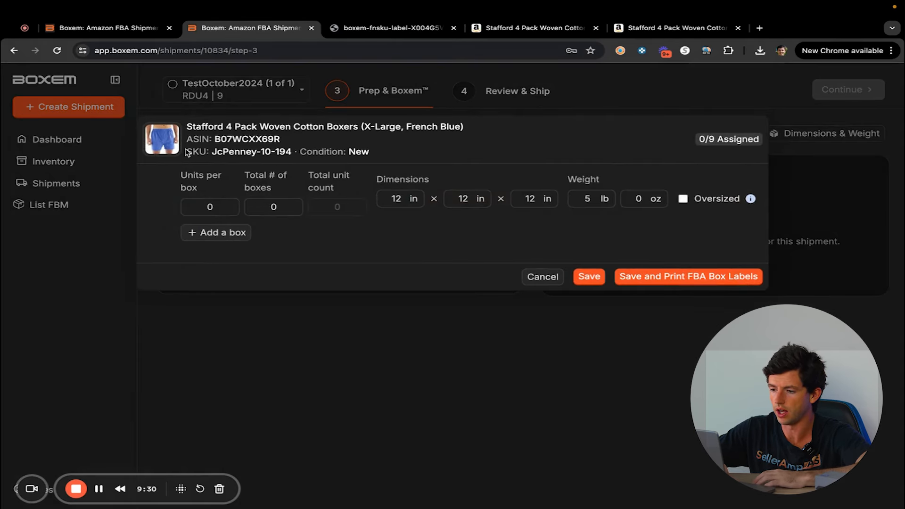
left_click(224, 204)
type("9")
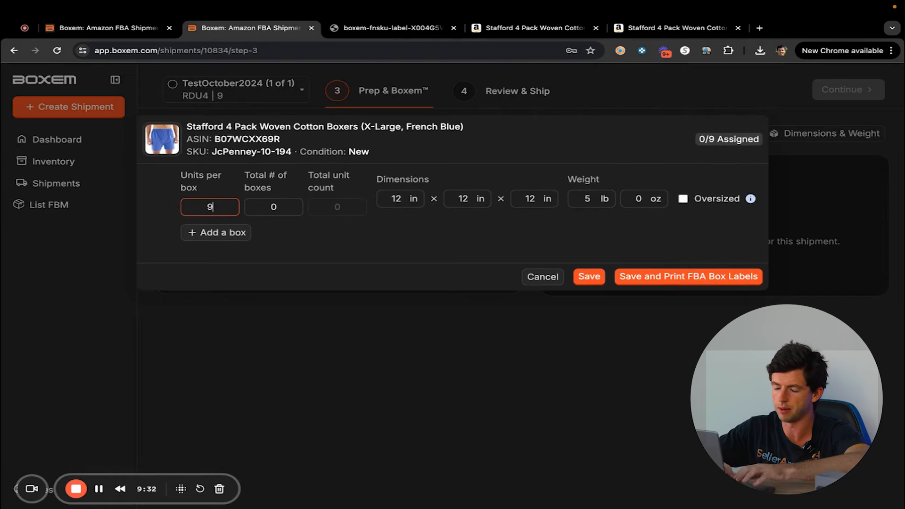
left_click(252, 206)
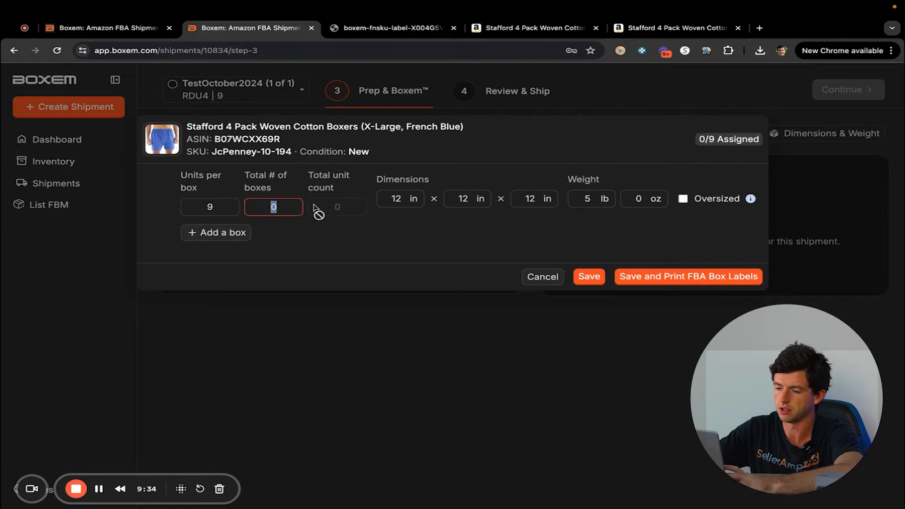
type("1")
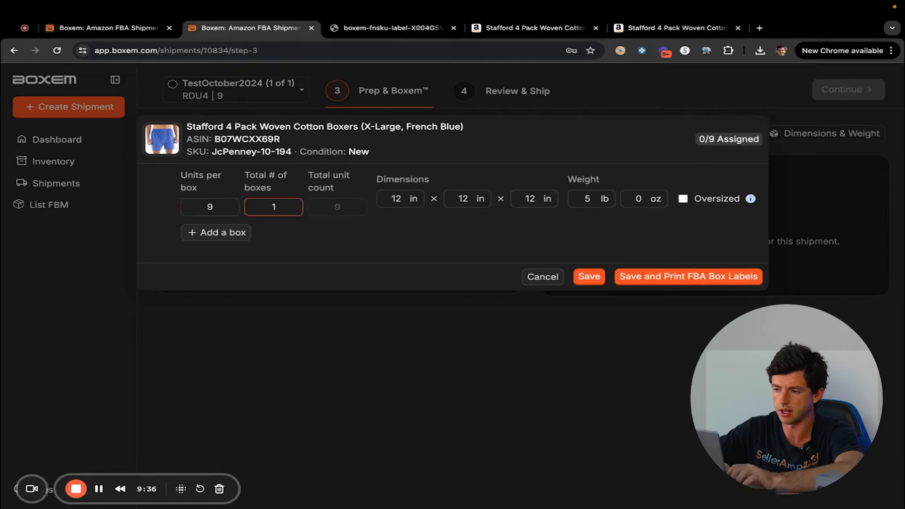
left_click(372, 234)
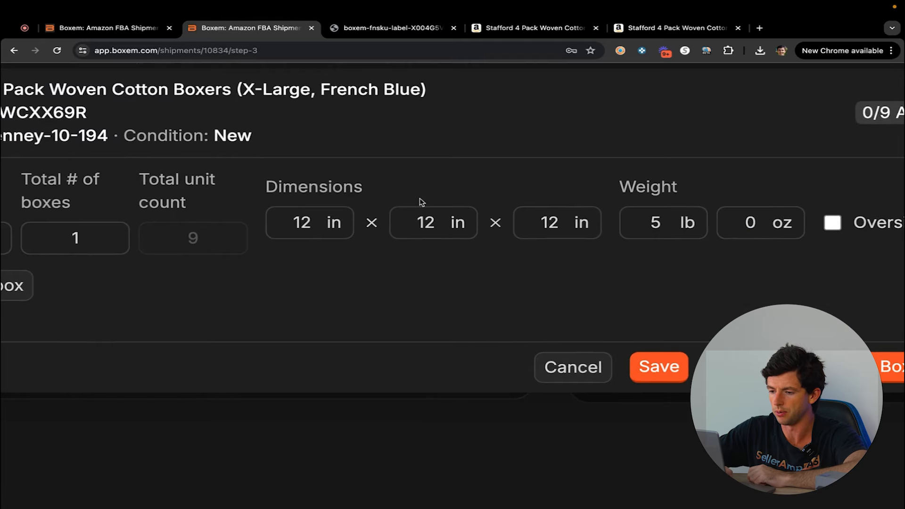
Set the box dimensions to 24 × 19 × 16 in
left_click(320, 222)
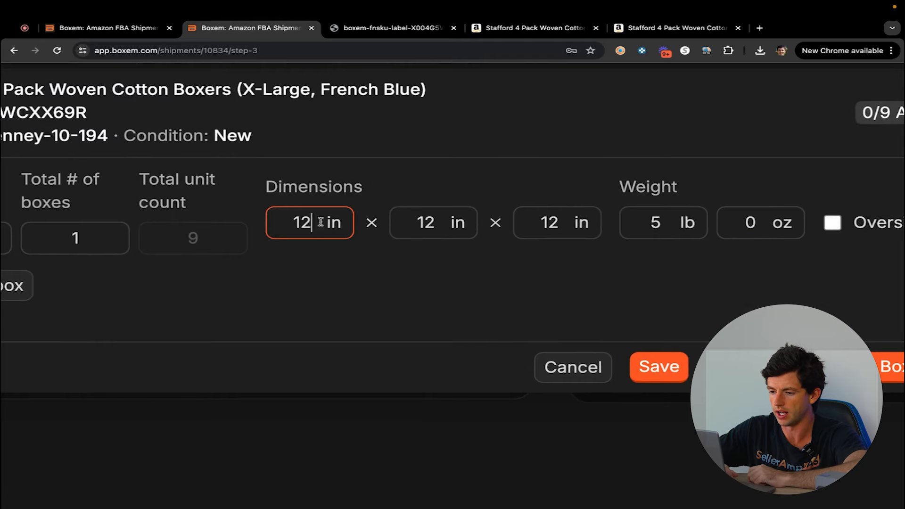
double_click(320, 222)
type("24")
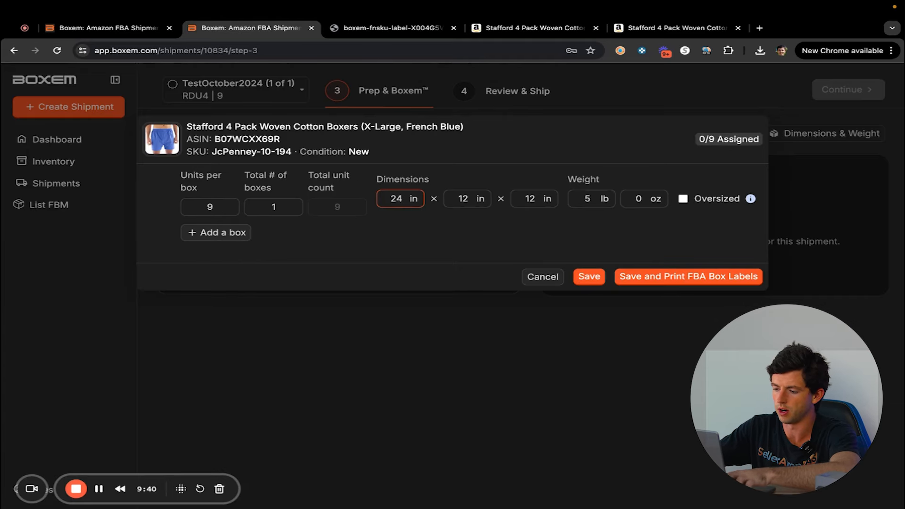
key("Tab")
type("19")
key("Tab")
type("16")
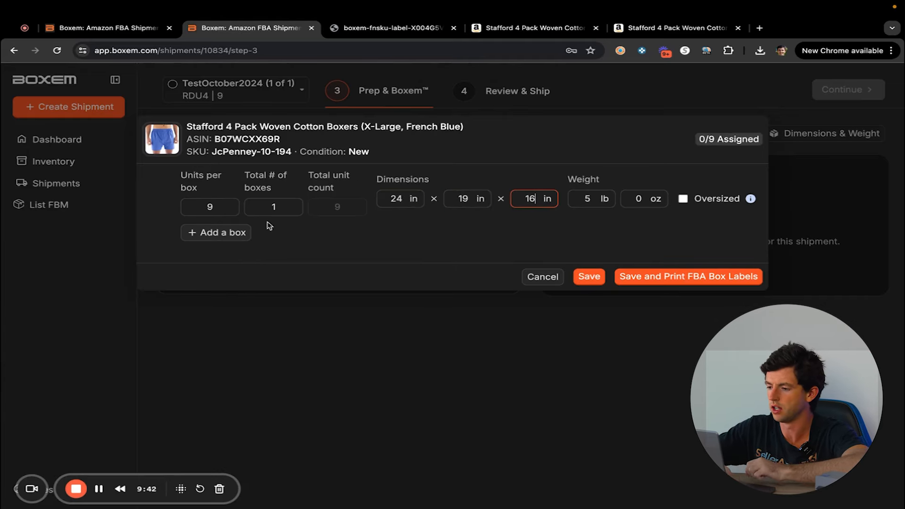
Set the box weight to 10 lb and save the box assignment with its FBA box labels
double_click(577, 199)
type("10")
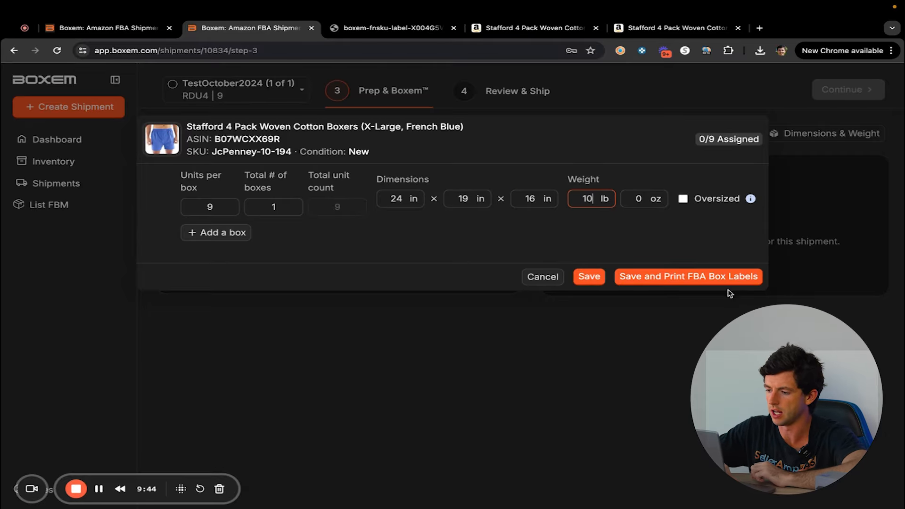
left_click(715, 283)
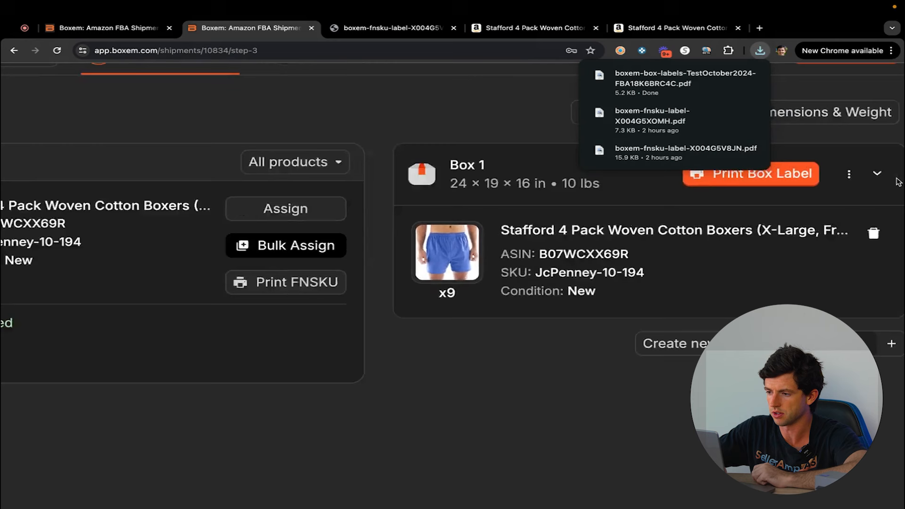
Open the downloaded TestOctober2024 box label PDF to inspect the FBA label, and return to the shipment's box preparation page
left_click(683, 88)
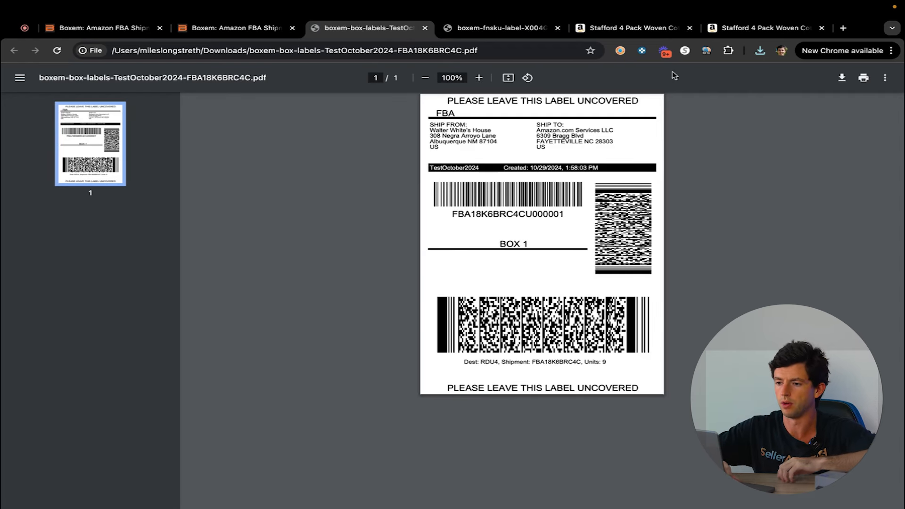
left_click(230, 28)
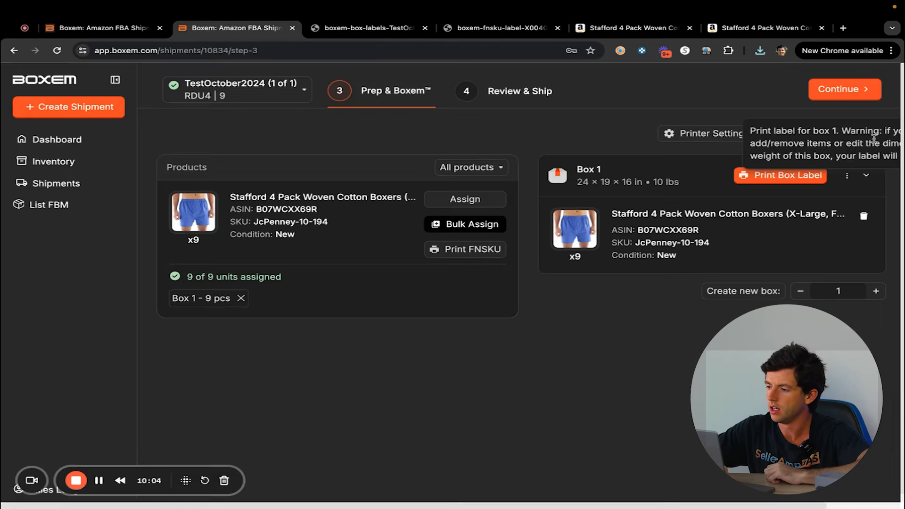
Advance the TestOctober2024 shipment to Review & Ship and accept its estimated shipping charge
left_click(855, 91)
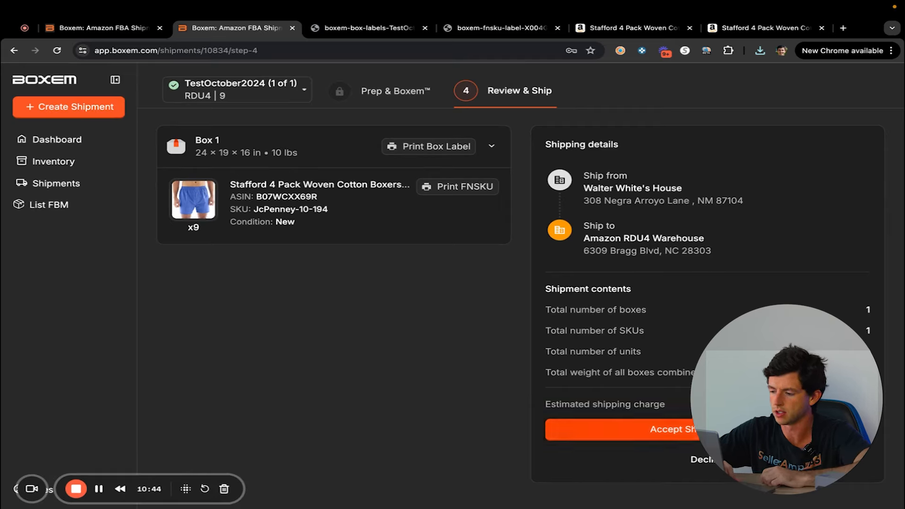
left_click(711, 429)
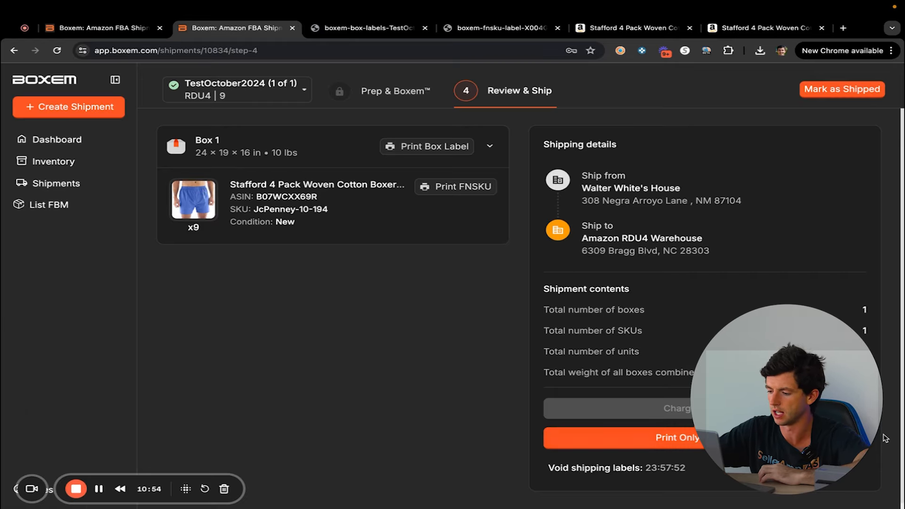
Examine the label printing options for UPS and FBA box labels, and close the list without changing the selection
scroll(887, 437, "up", 5)
scroll(572, 406, "down", 5)
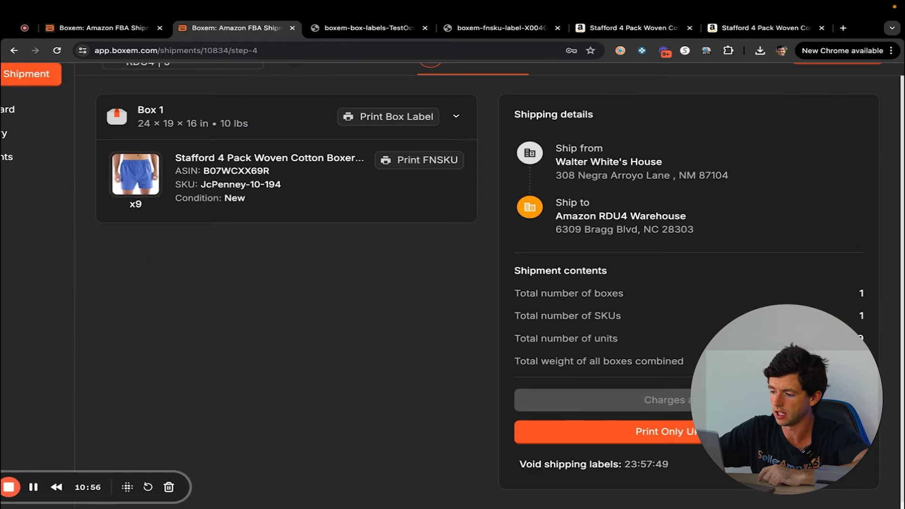
left_click(848, 432)
scroll(833, 495, "up", 5)
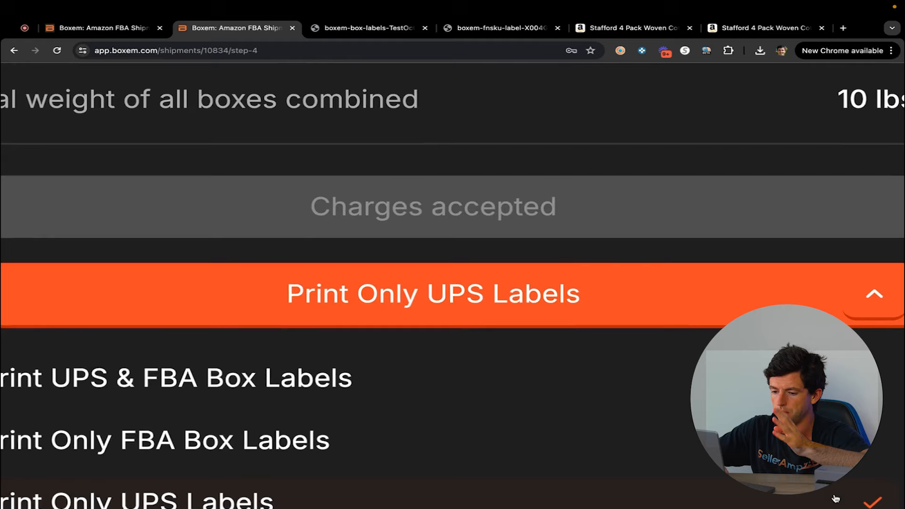
scroll(836, 499, "down", 3)
scroll(835, 499, "down", 3)
left_click(492, 334)
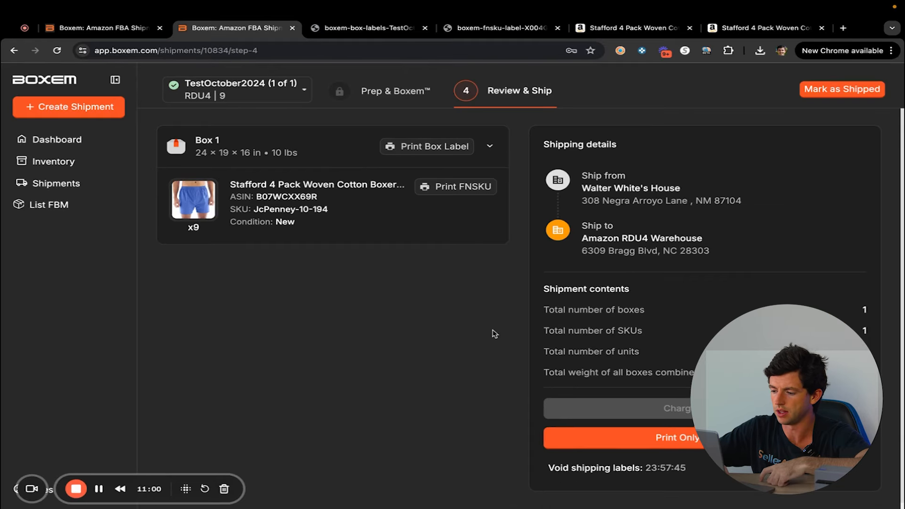